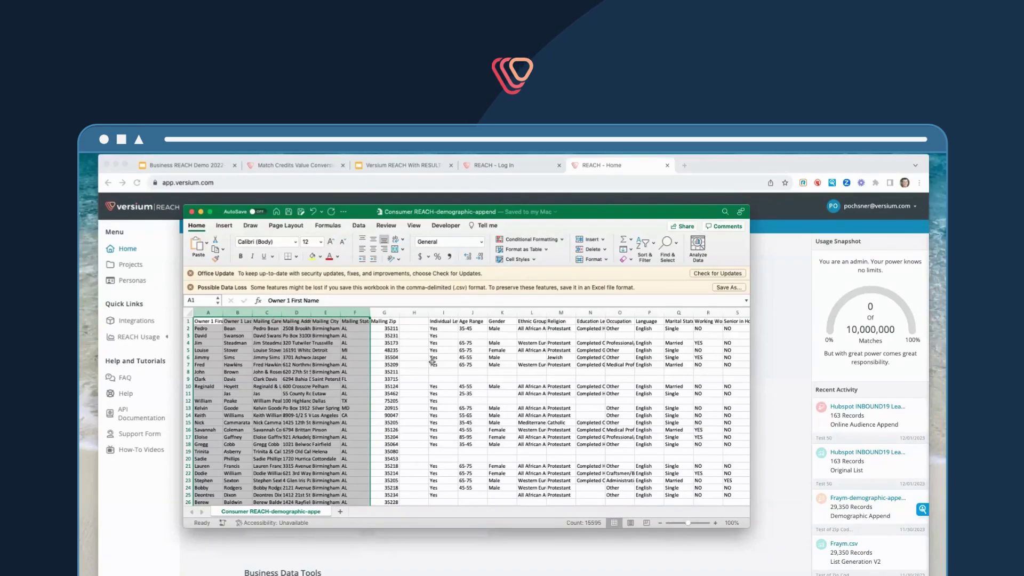
Step: Select the Individual Level Match column in the Consumer REACH-demographic-append sheet and look over the appended columns beside it
scroll(432, 362, right, 2)
scroll(433, 361, right, 1)
click(398, 312)
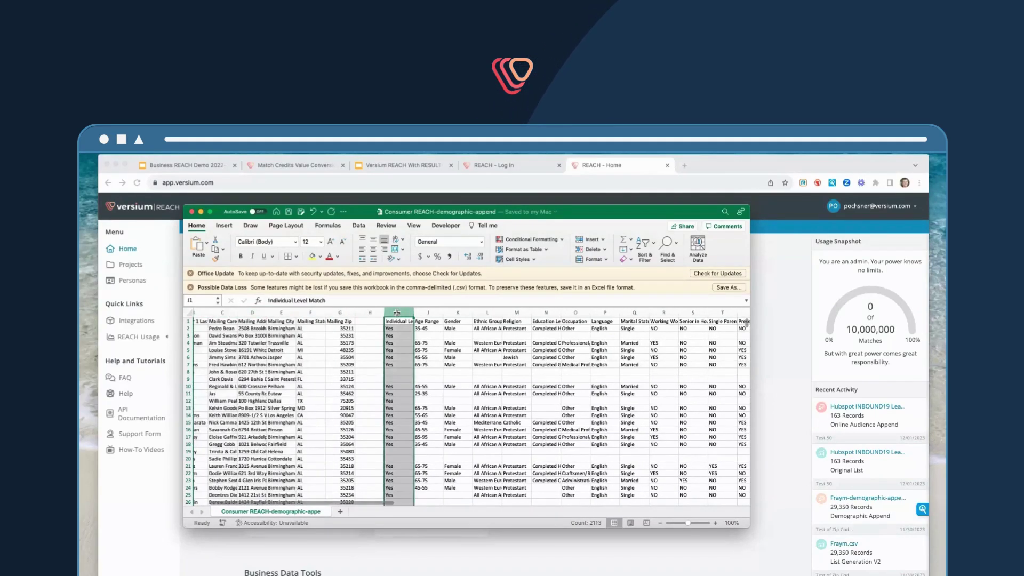
scroll(417, 400, right, 6)
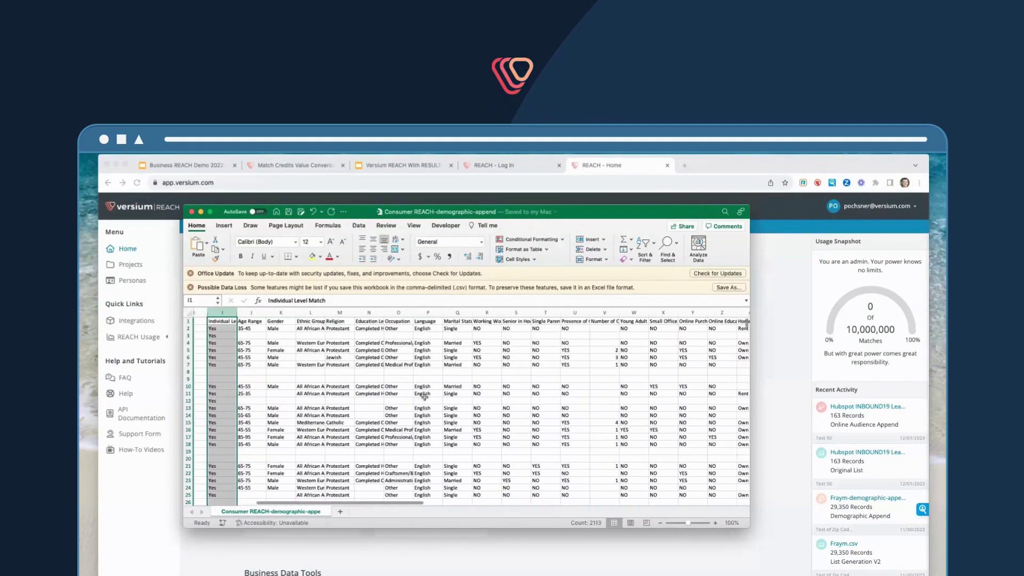
scroll(424, 396, right, 1)
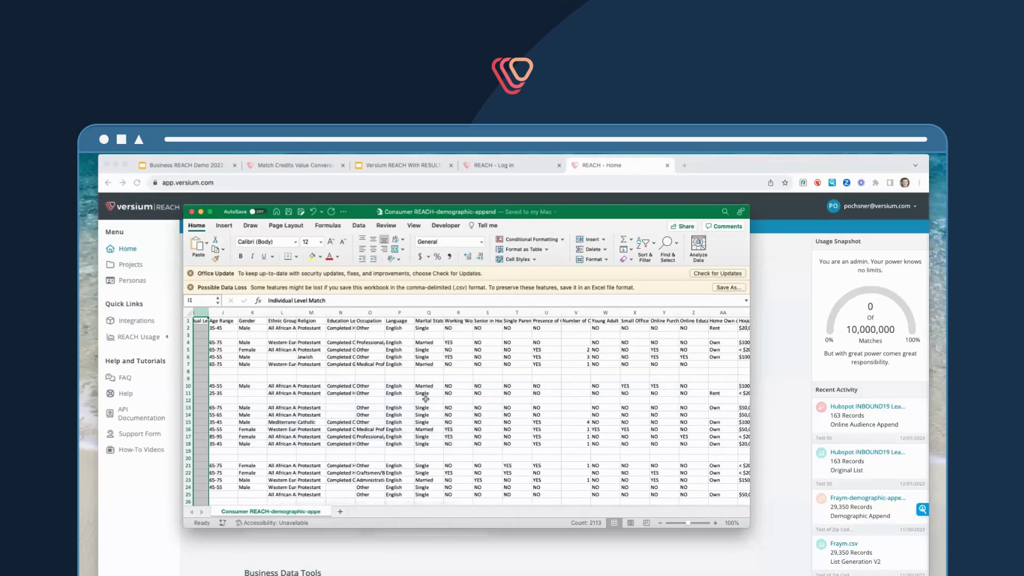
Step: Select the header row and review the appended demographic fields from Individual Level Match through the home and dwelling columns
click(187, 320)
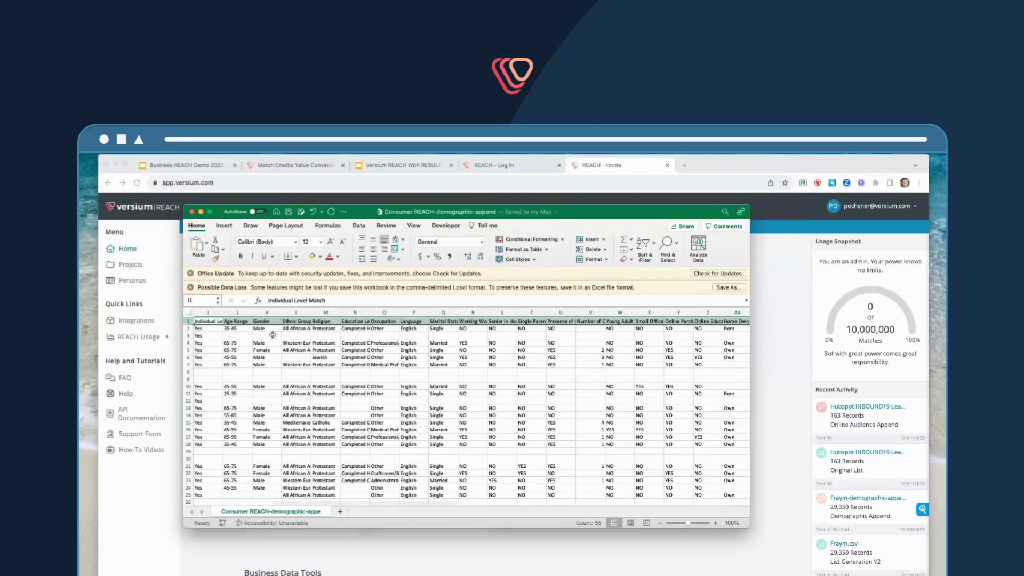
scroll(297, 343, right, 3)
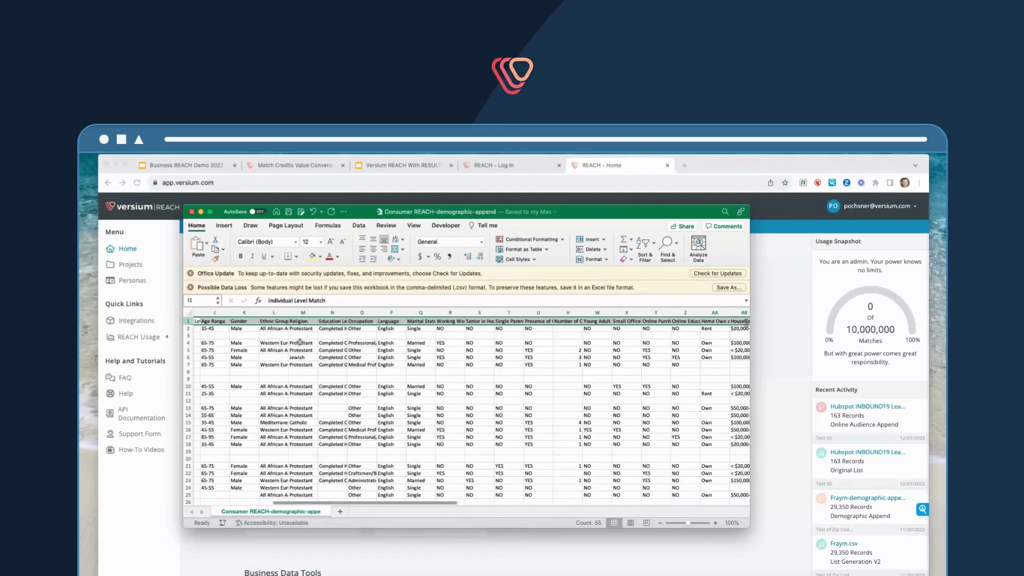
scroll(395, 375, right, 1)
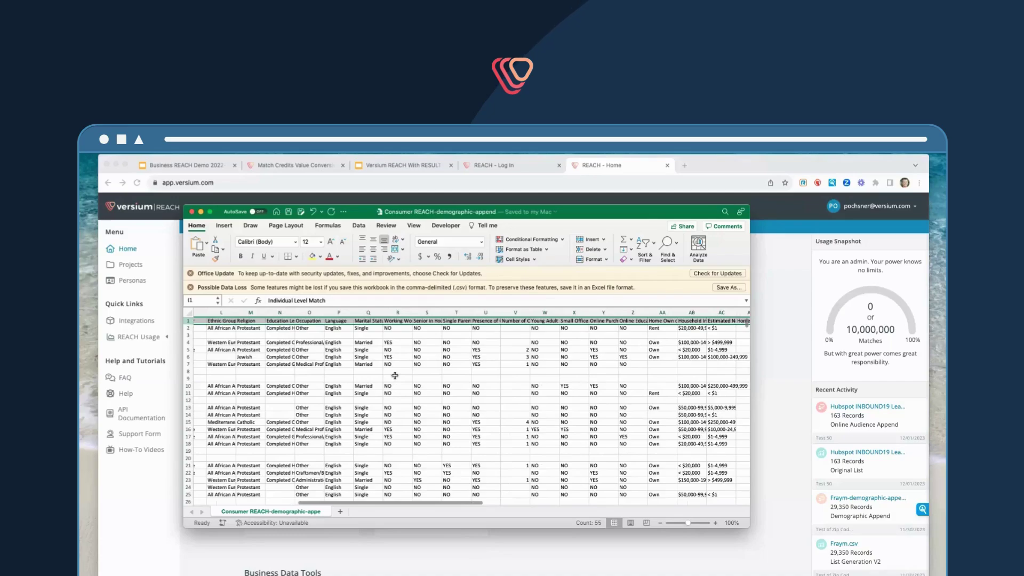
scroll(395, 376, right, 1)
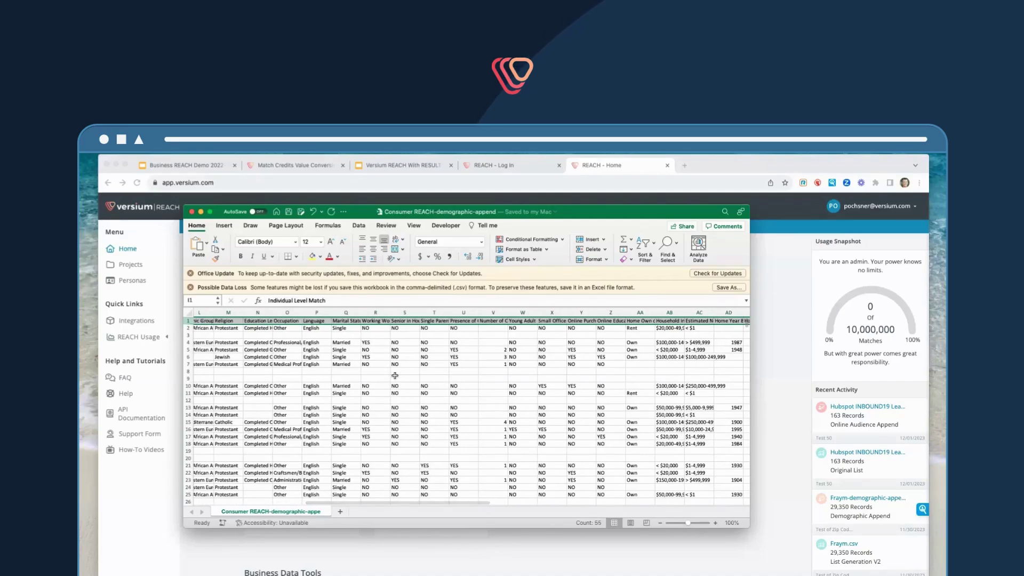
scroll(395, 376, right, 3)
scroll(395, 375, right, 3)
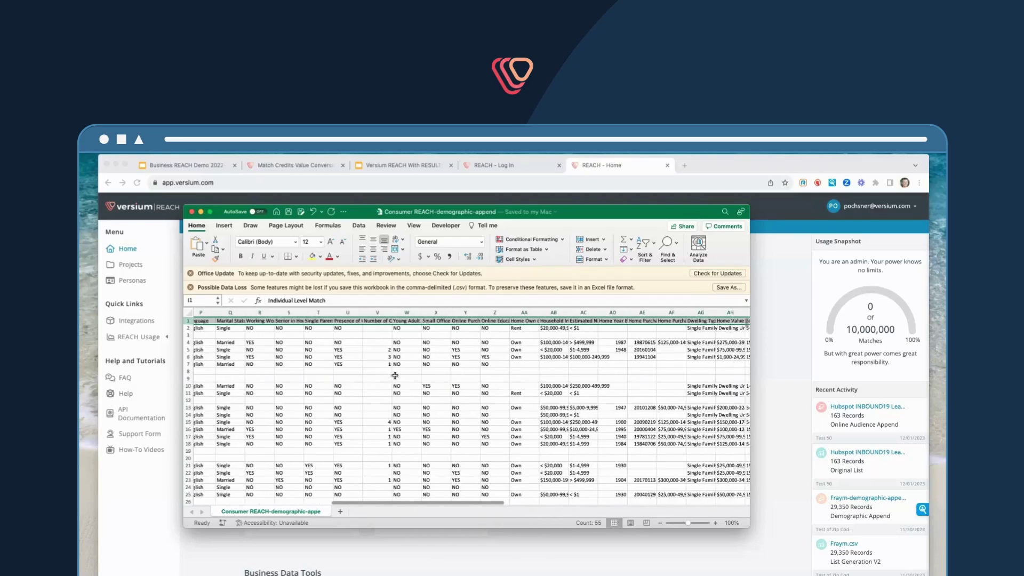
Step: Widen the Household Income column so its income ranges show in full
click(494, 312)
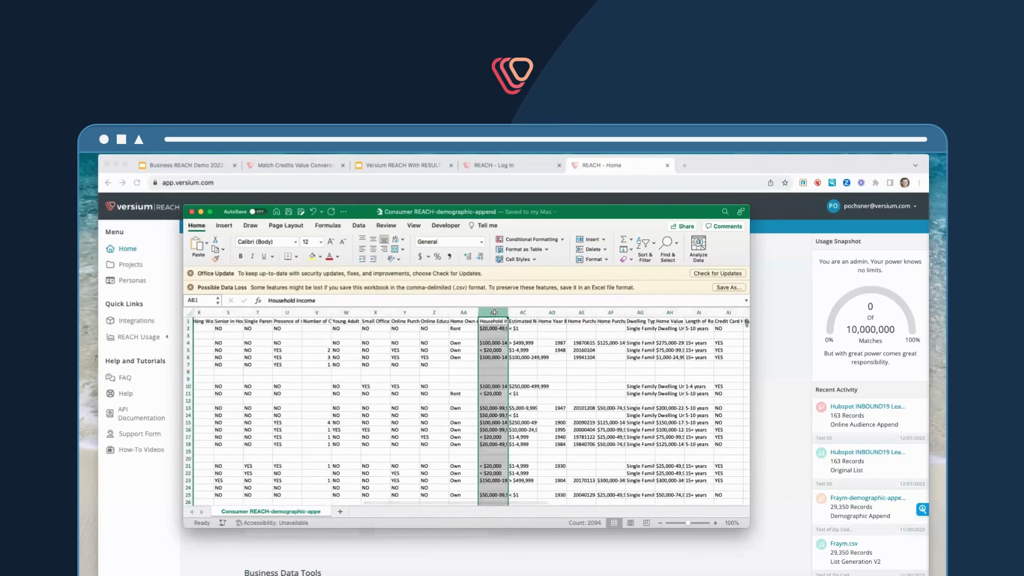
drag(513, 312, 527, 312)
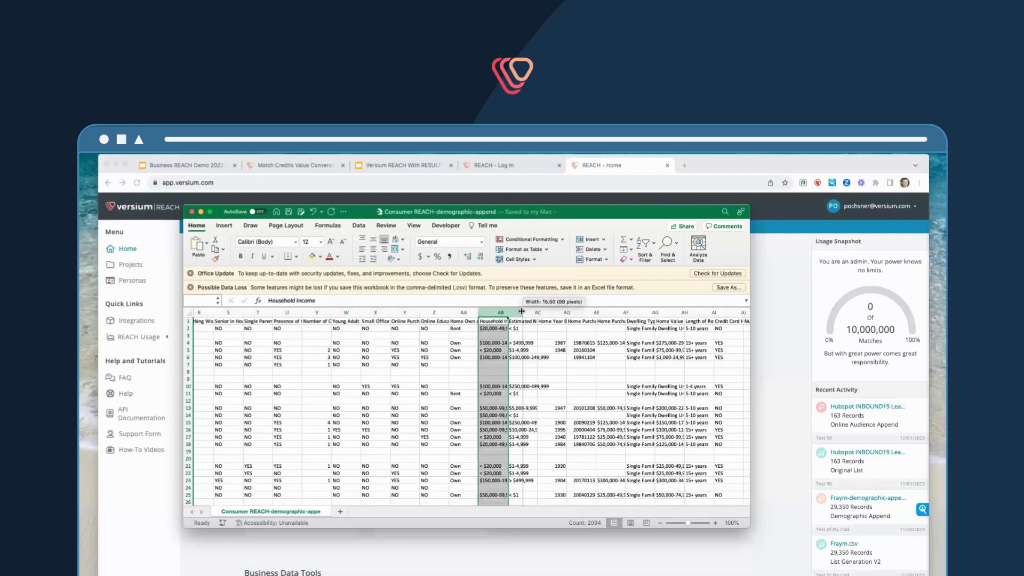
click(547, 321)
Step: Examine the appended Home Year Built, Credit Rating, mortgage and auto columns, highlighting the Home Year Built and Credit Rating columns
click(565, 312)
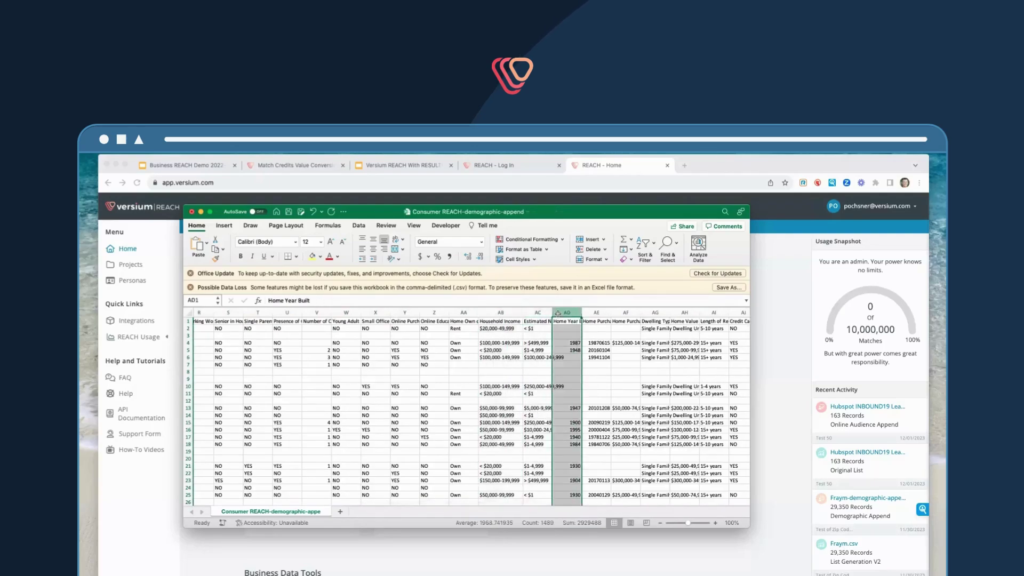
scroll(473, 410, right, 9)
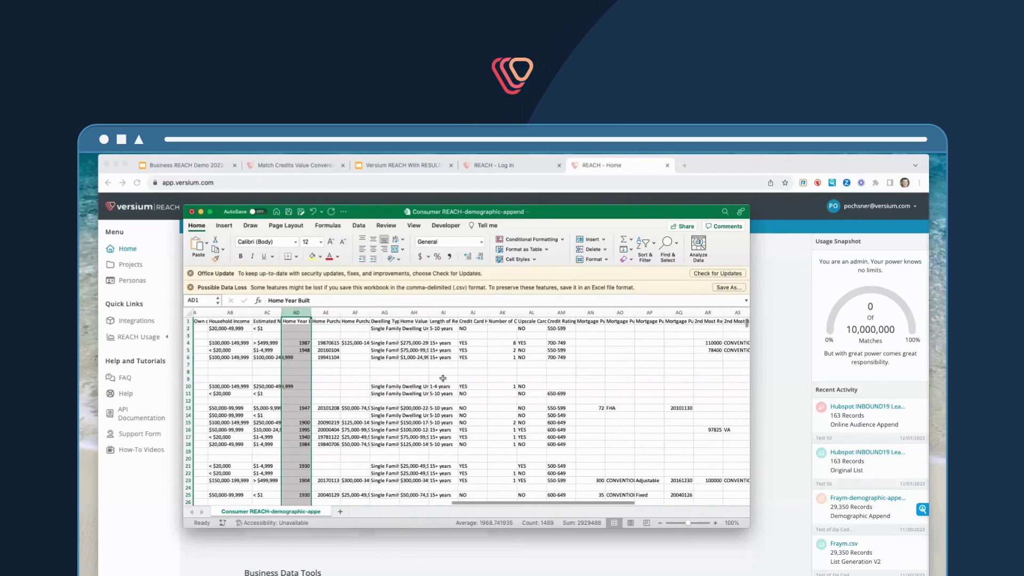
scroll(451, 381, right, 3)
scroll(450, 381, right, 3)
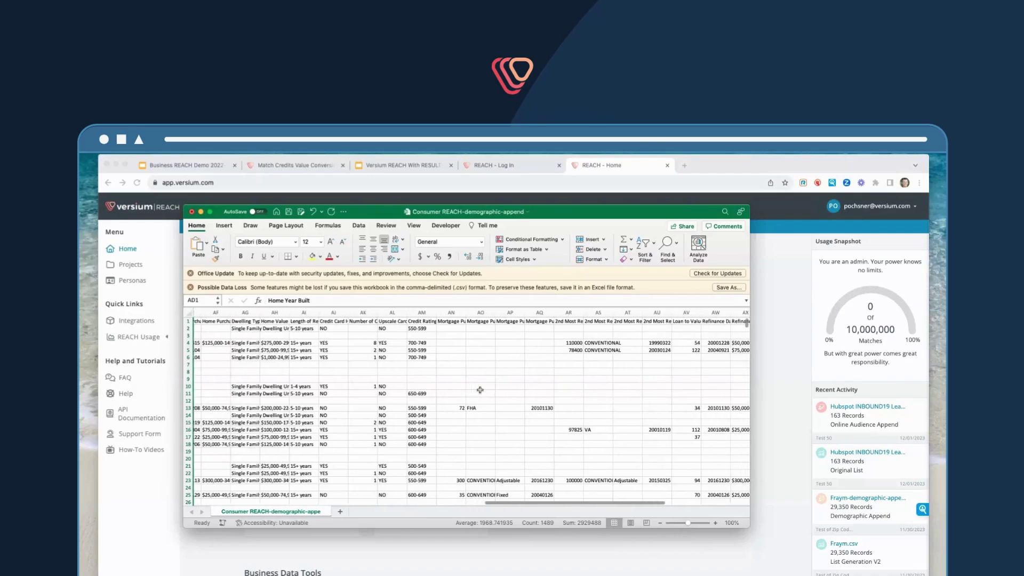
click(404, 313)
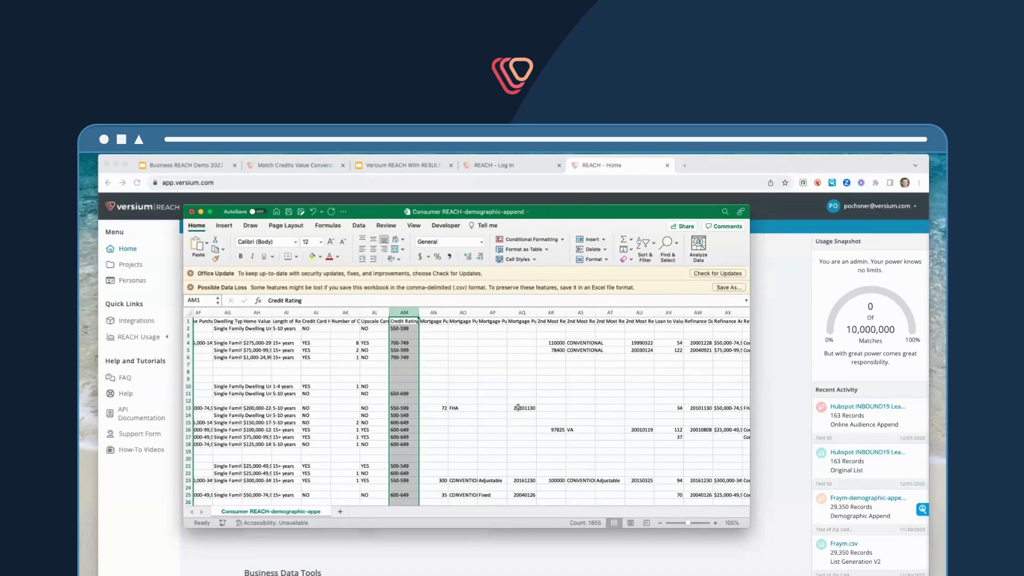
scroll(476, 407, right, 10)
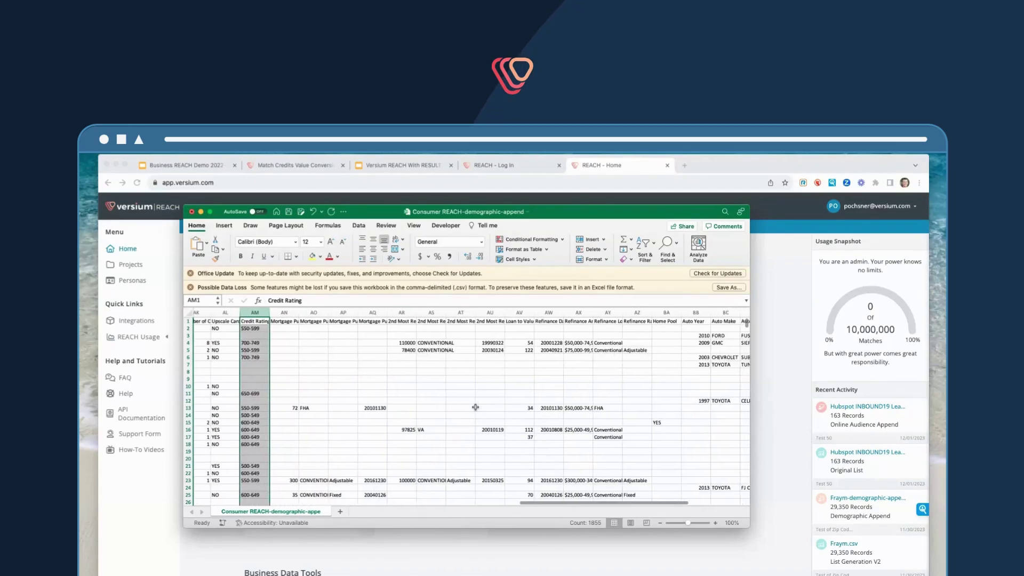
scroll(458, 406, left, 10)
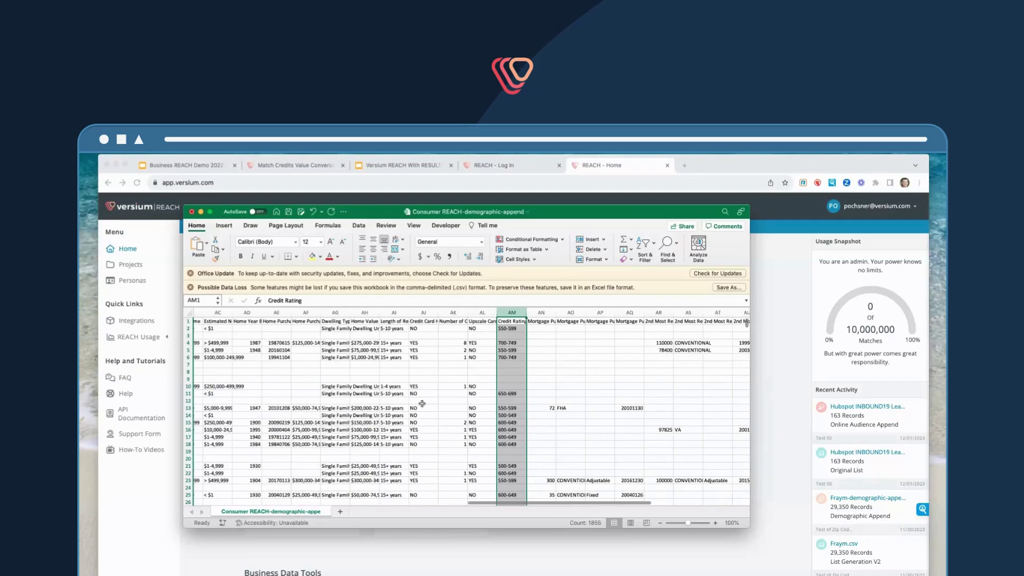
scroll(422, 404, left, 8)
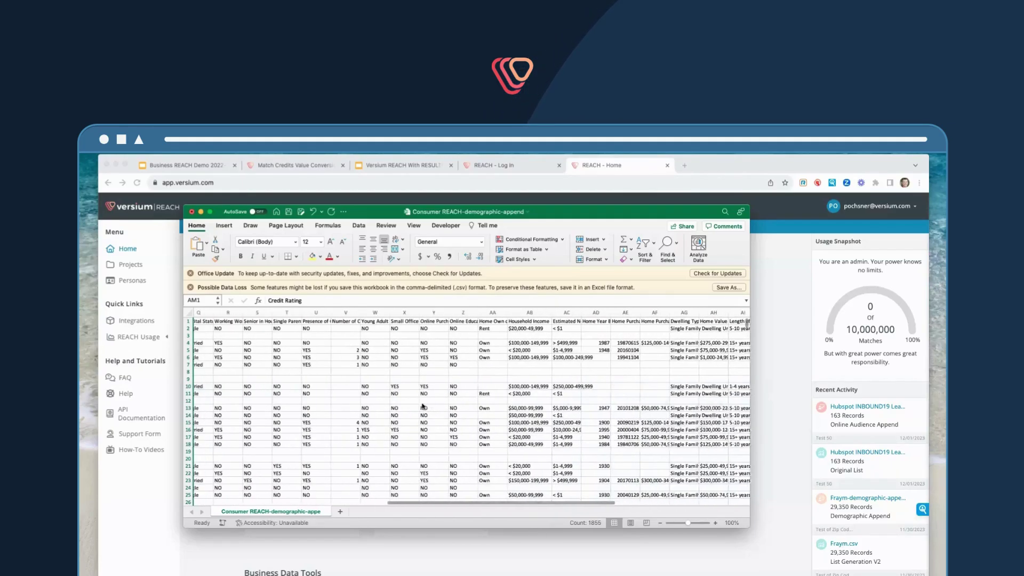
scroll(423, 406, left, 1)
Step: Minimize the spreadsheet and start a Demographic Append project from the consumer data tools in Versium REACH
click(201, 212)
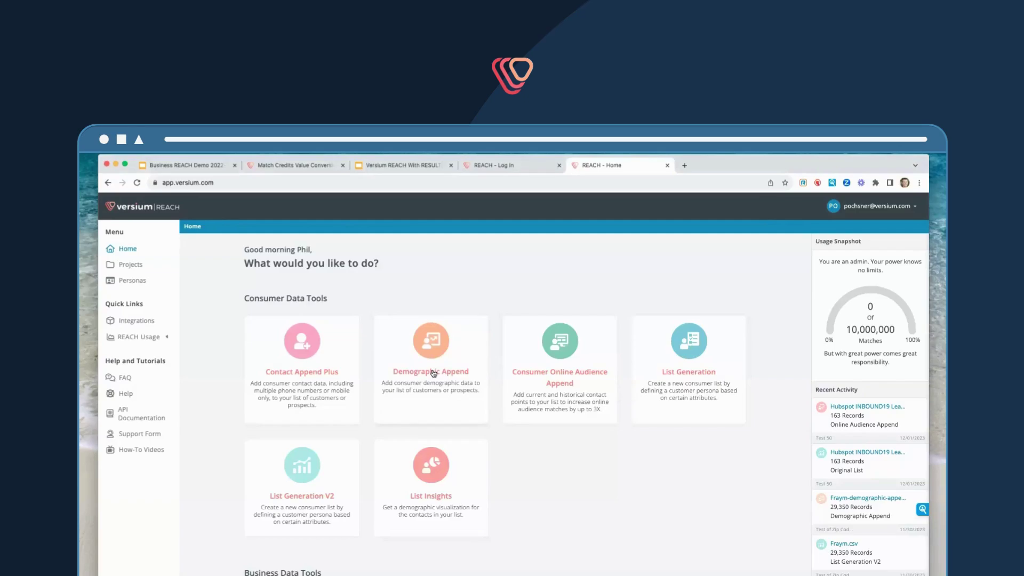
click(434, 374)
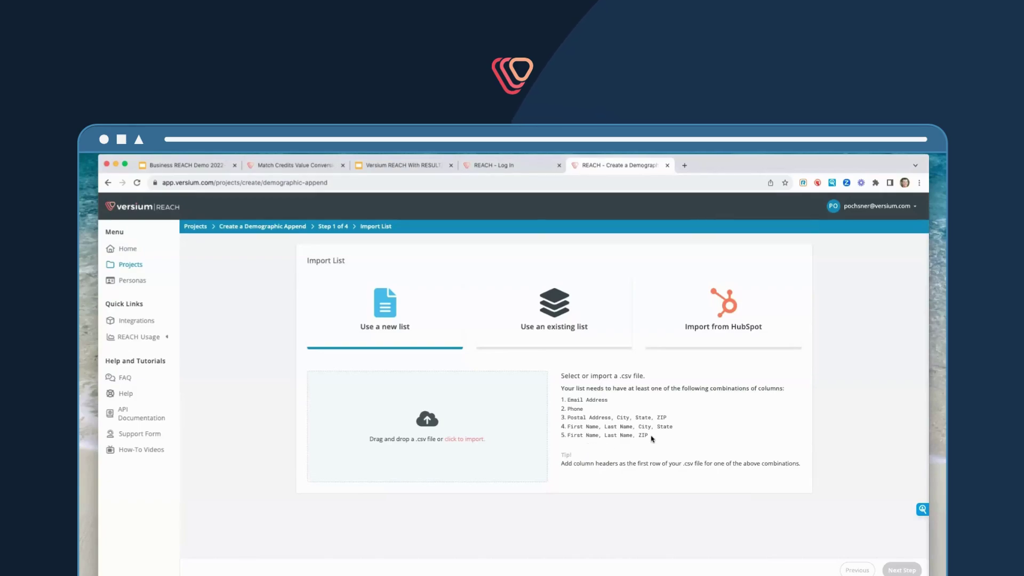
Step: Review the column combinations required for the .csv list, highlighting the email, phone, and name and address options
drag(651, 438, 561, 401)
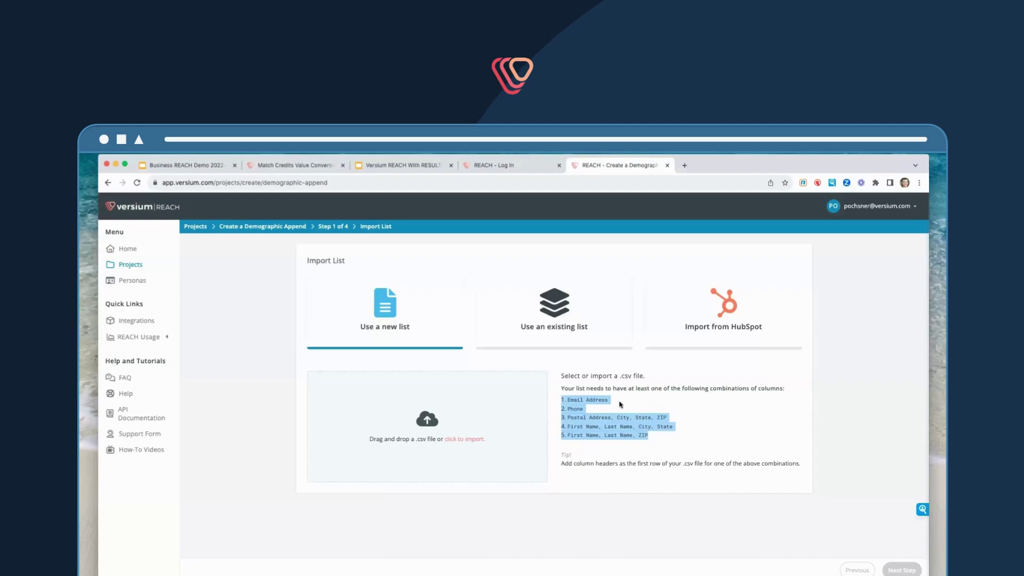
drag(608, 399, 566, 409)
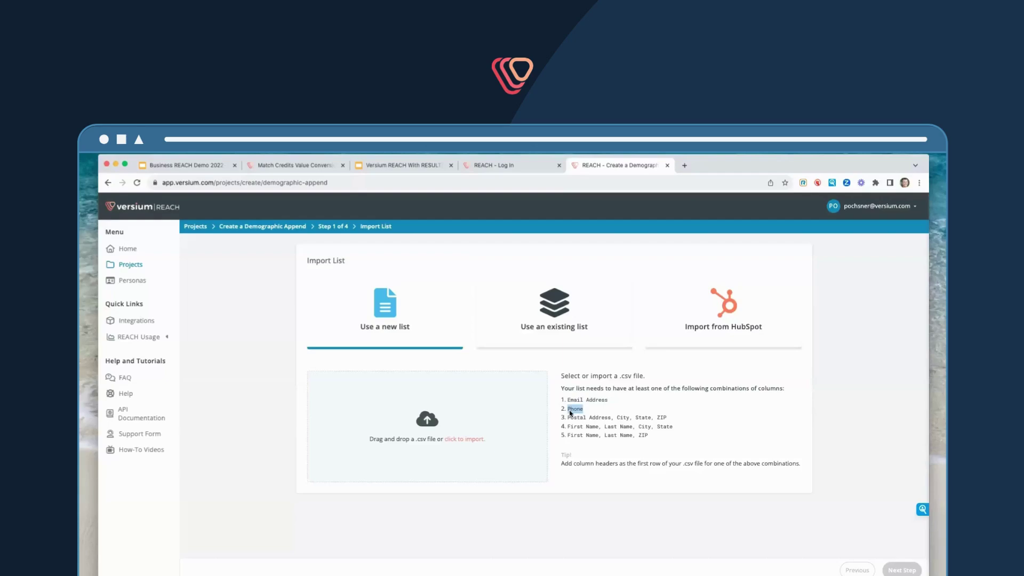
drag(649, 436, 567, 417)
click(592, 414)
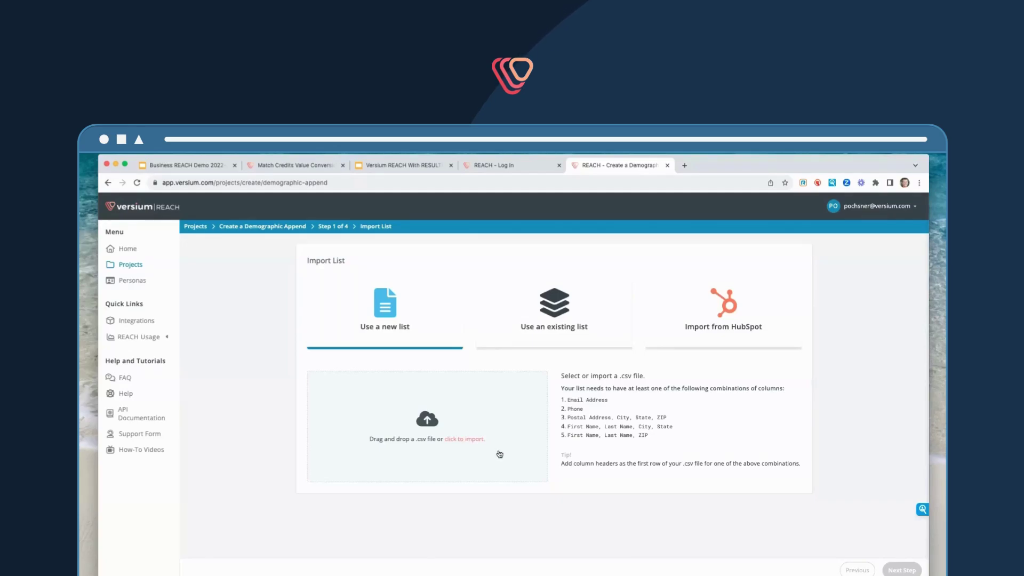
Step: Import Consumer REACH.csv from the 2 - Consumer REACH Files folder as a new list and continue to the field mapping
click(472, 442)
click(191, 222)
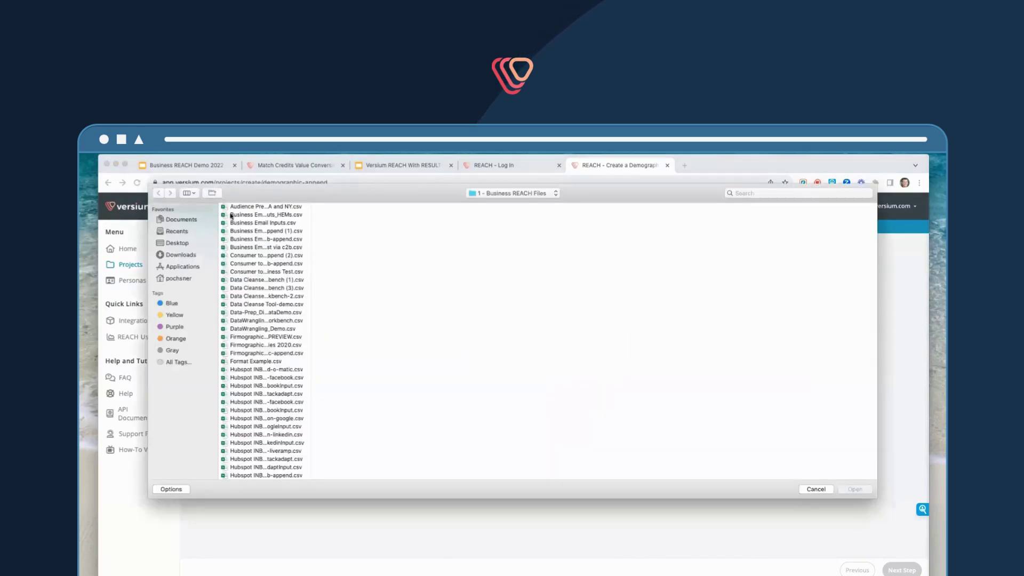
click(288, 207)
click(333, 215)
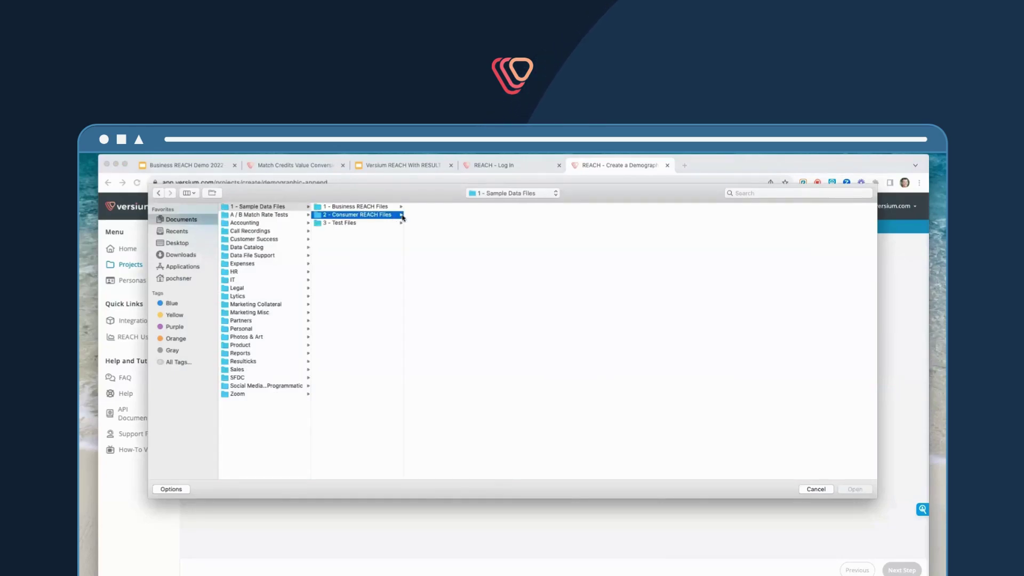
drag(496, 230, 582, 235)
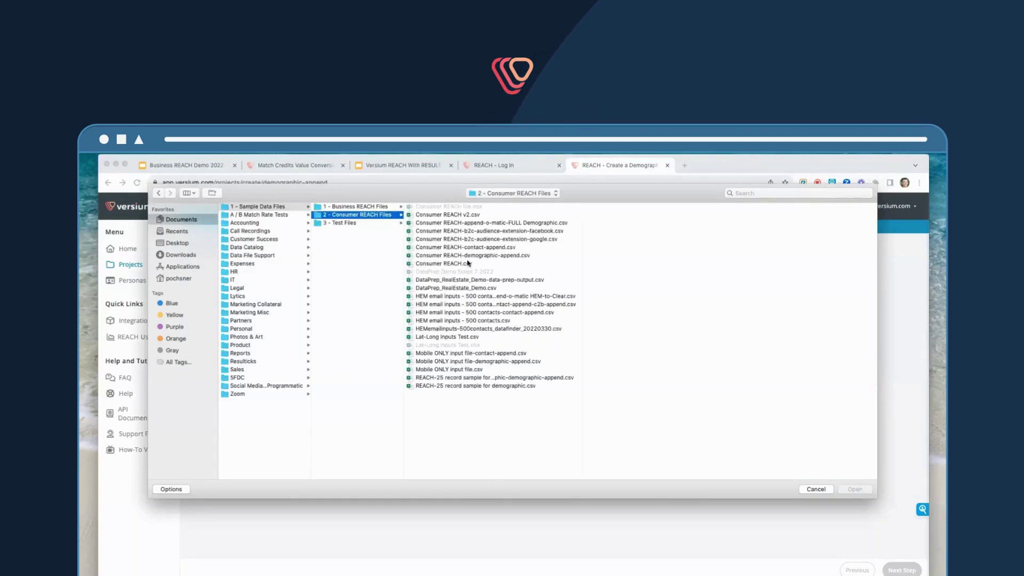
click(550, 263)
click(854, 489)
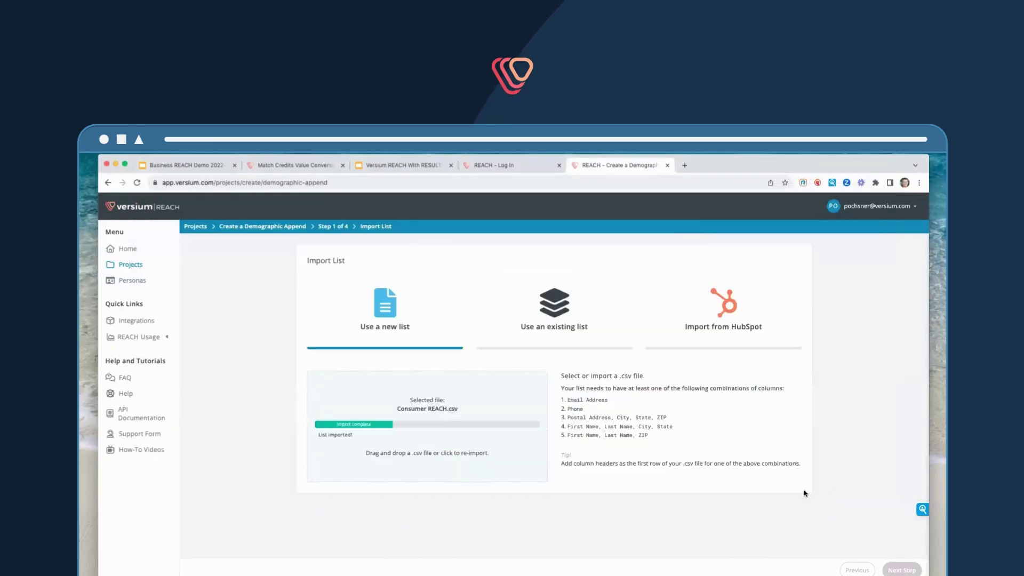
click(896, 569)
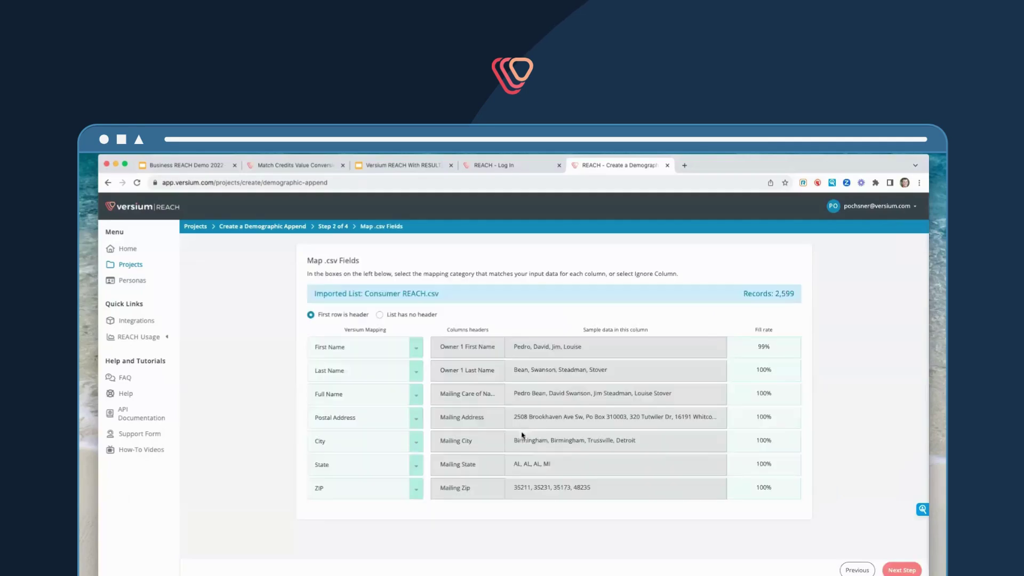
Step: Check the mapping choices for the Owner 1 First Name column, keep the existing field mapping, and continue to the output attributes
click(414, 350)
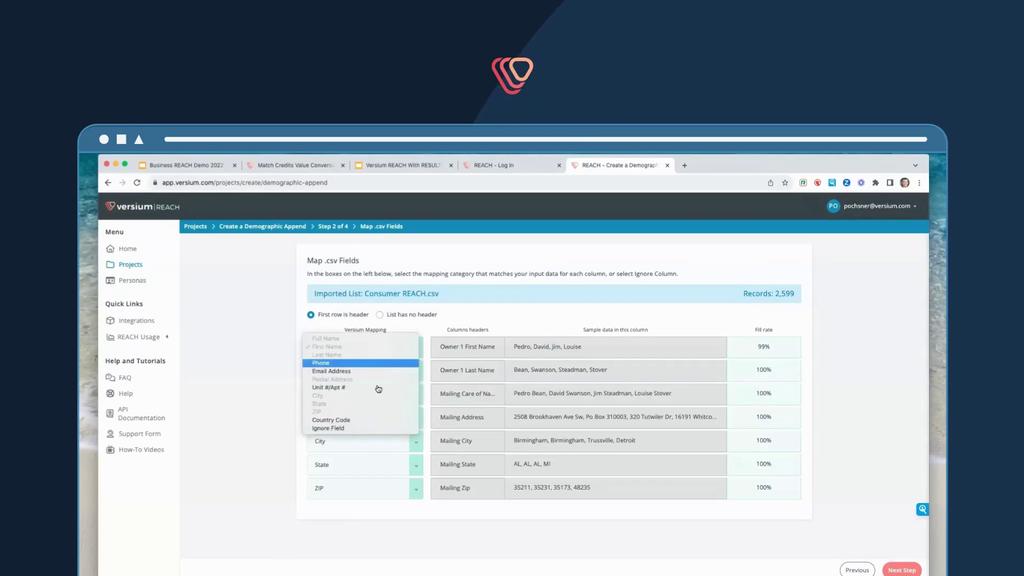
click(231, 379)
click(902, 570)
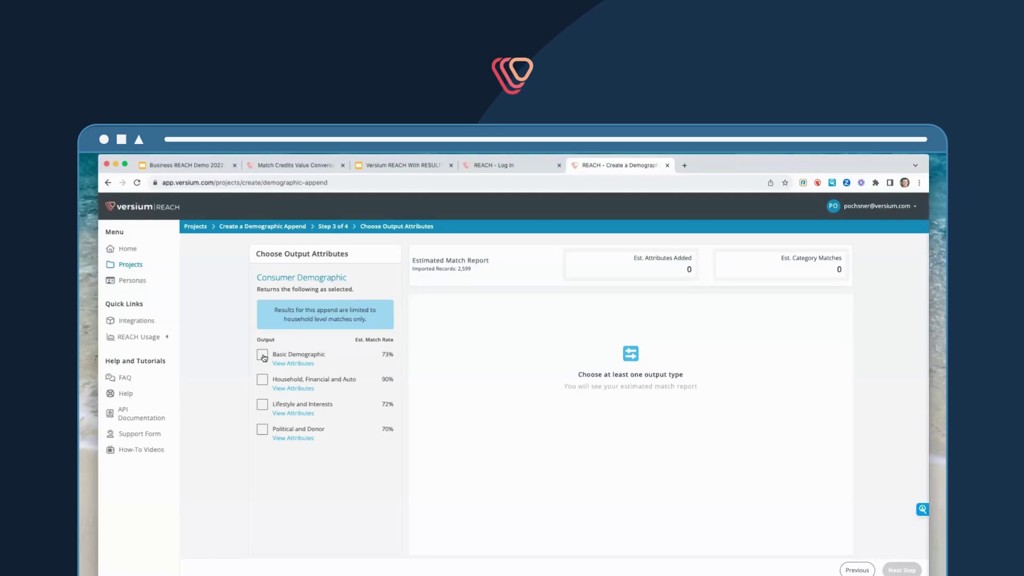
Step: Include Basic Demographic, Household, Financial and Auto, Lifestyle and Interests, and Political and Donor in the output, and review the estimated append breakdown
click(262, 355)
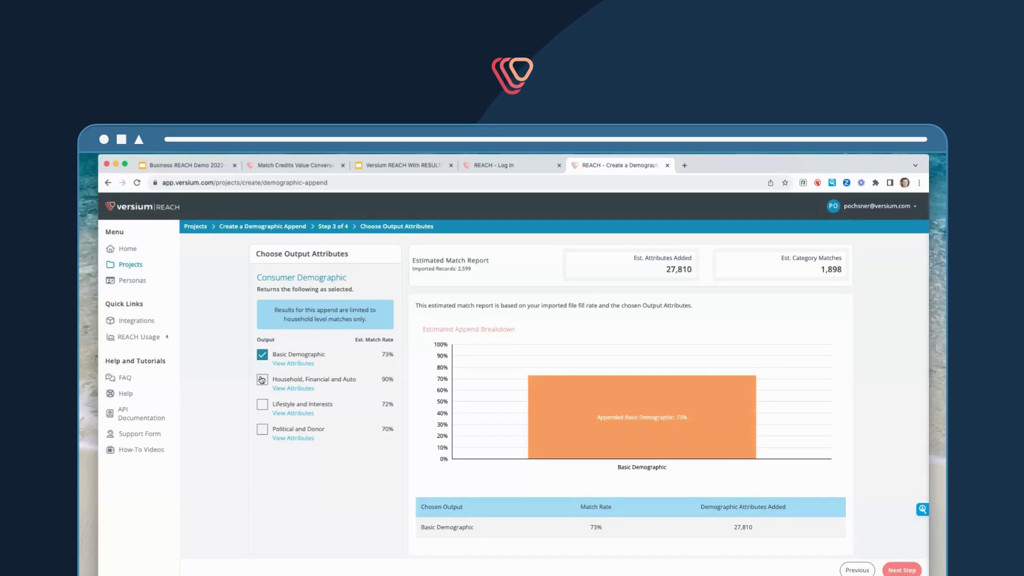
click(262, 380)
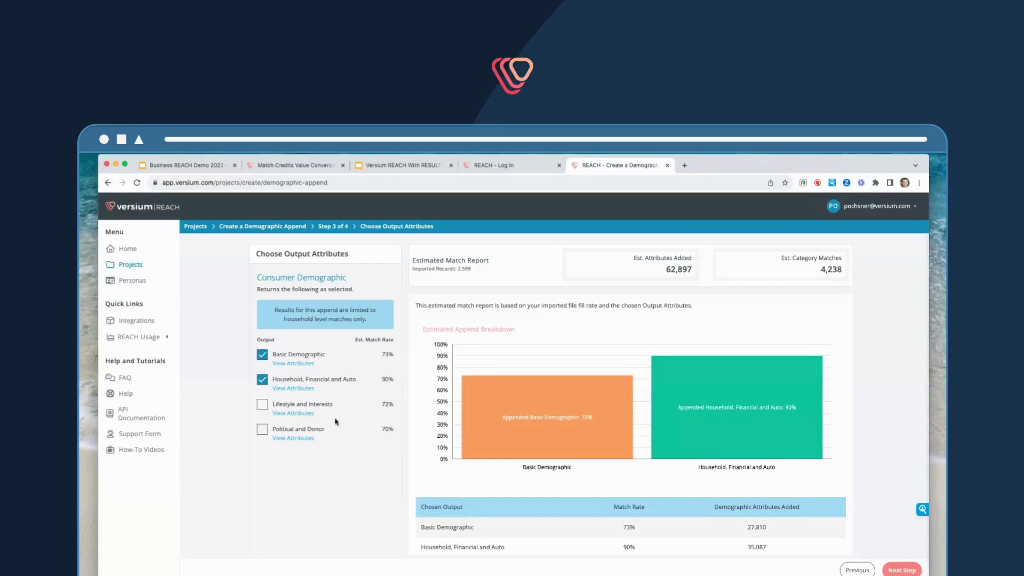
click(262, 405)
click(262, 430)
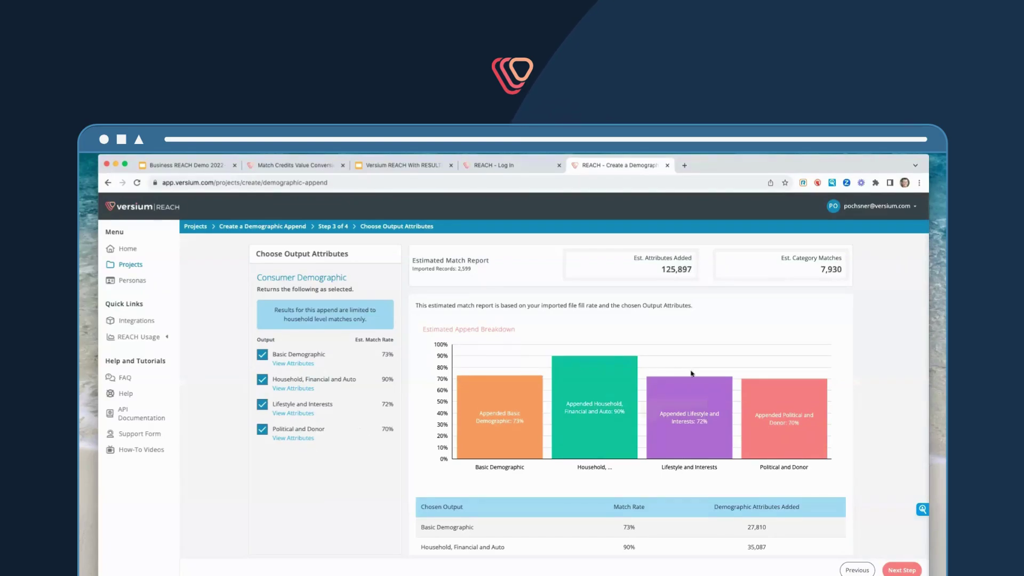
mouse_move(485, 410)
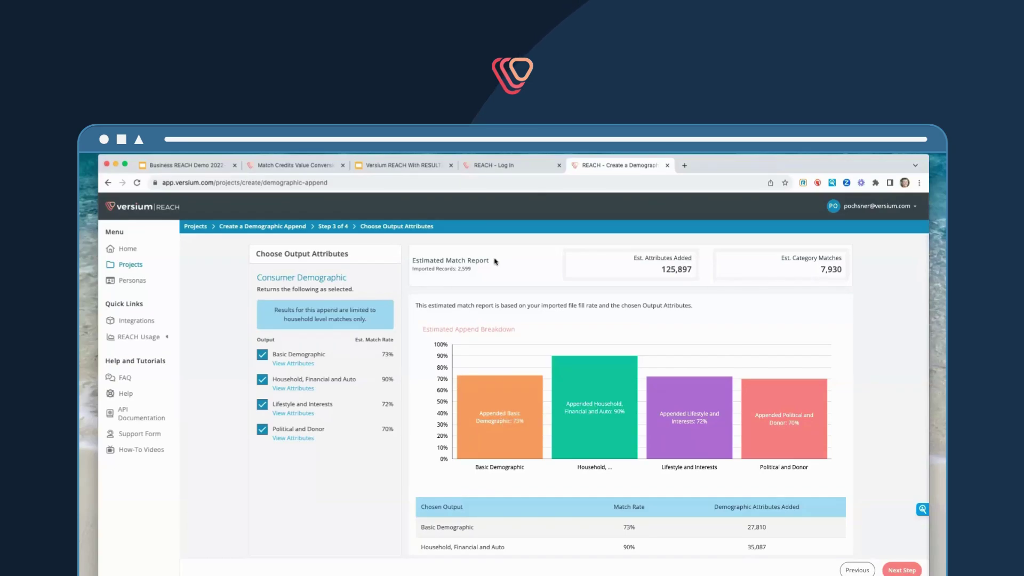
mouse_move(525, 404)
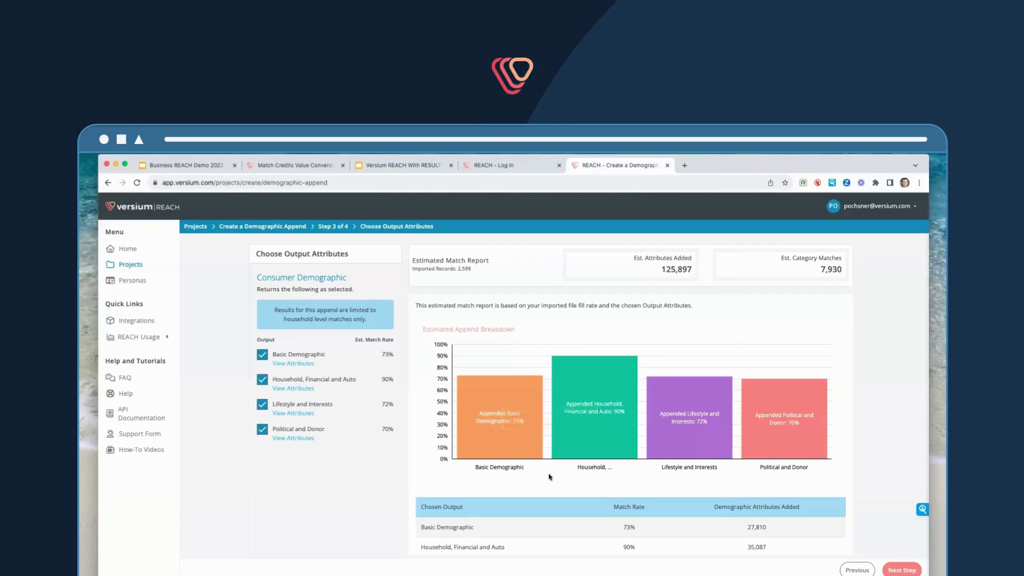
mouse_move(601, 443)
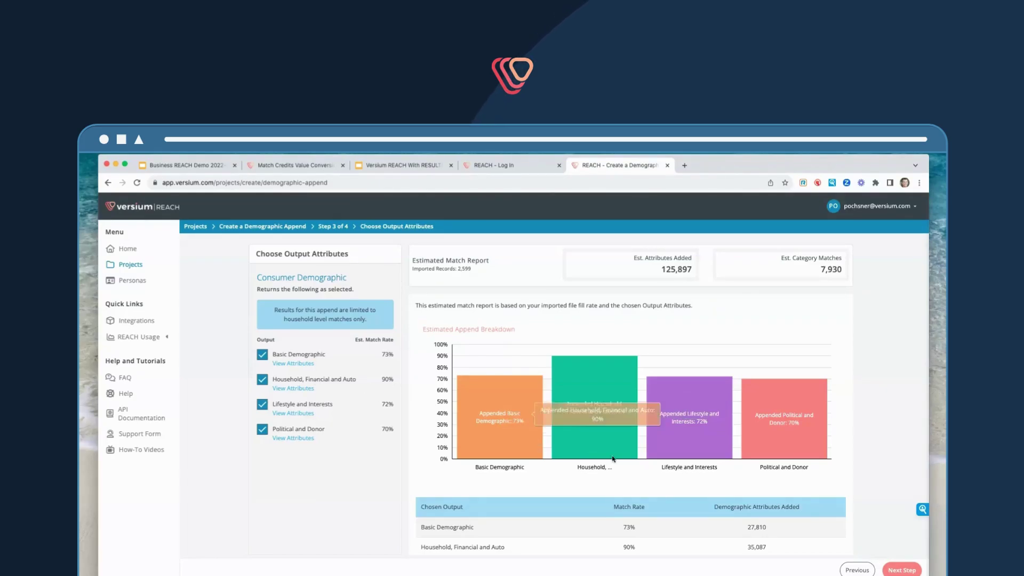
Step: Compare the estimated match rates of the four output categories and review the demographic attributes added for each
mouse_move(514, 435)
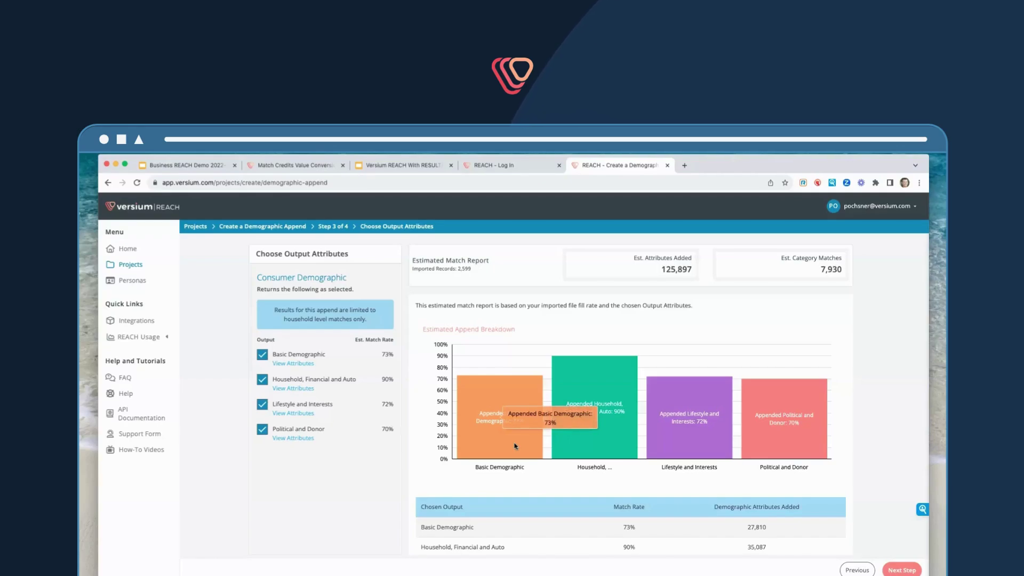
mouse_move(693, 447)
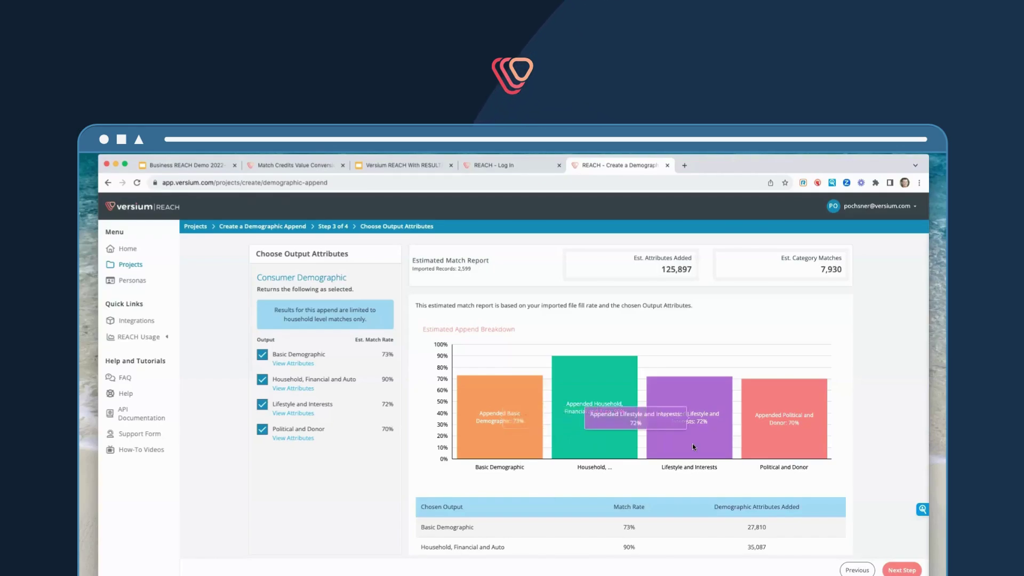
mouse_move(781, 443)
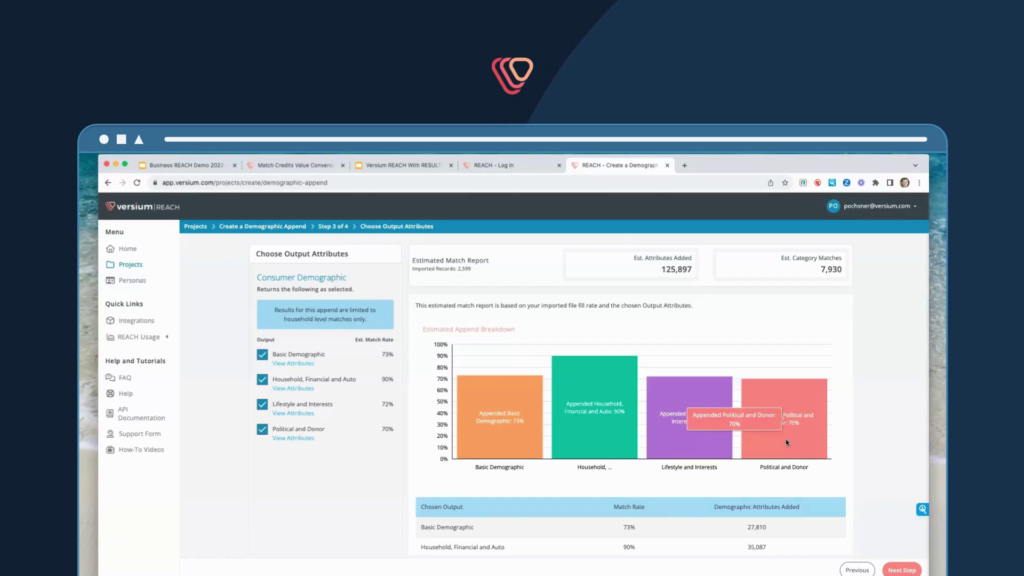
scroll(773, 453, down, 2)
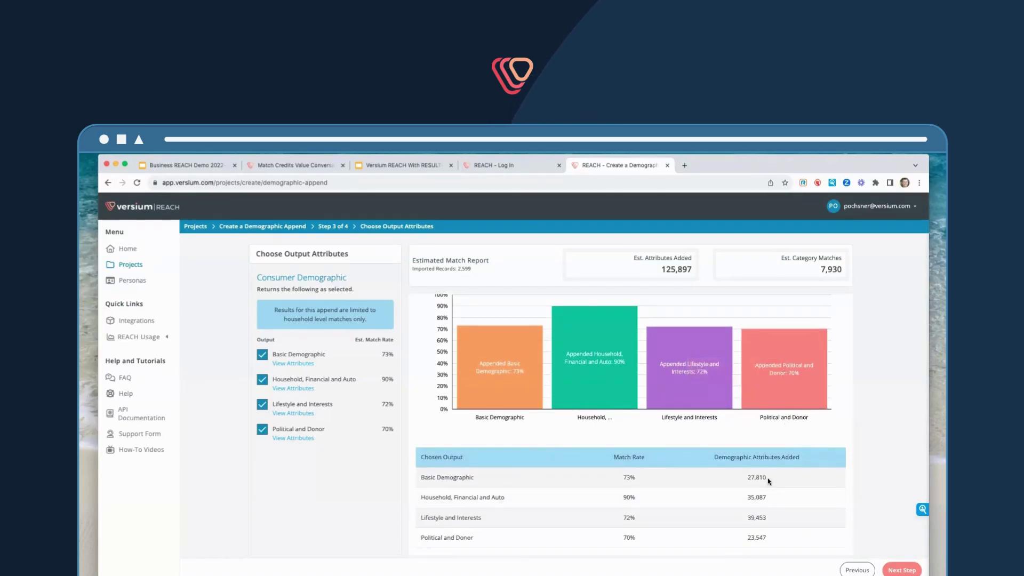
drag(767, 478, 750, 518)
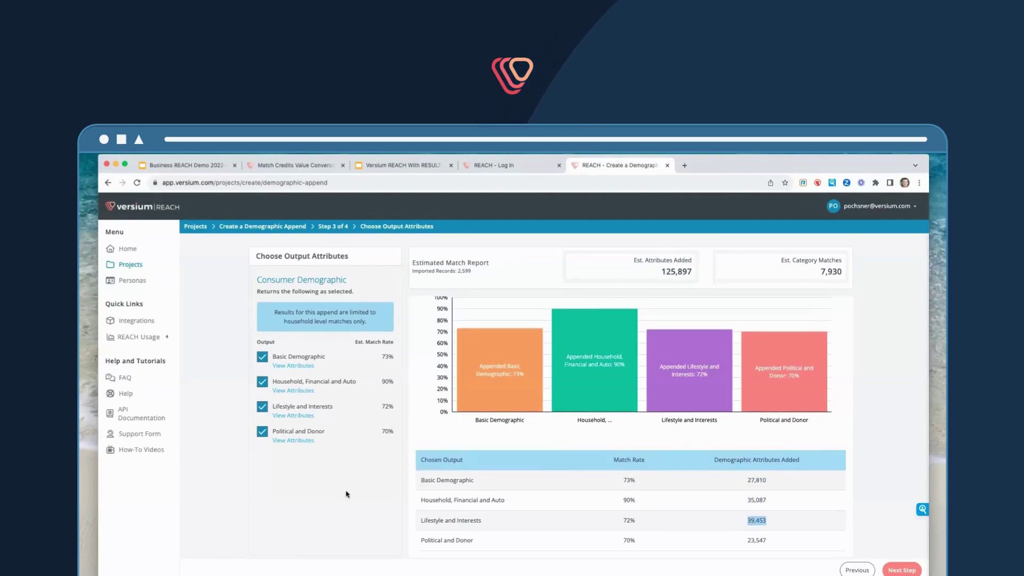
scroll(501, 491, up, 1)
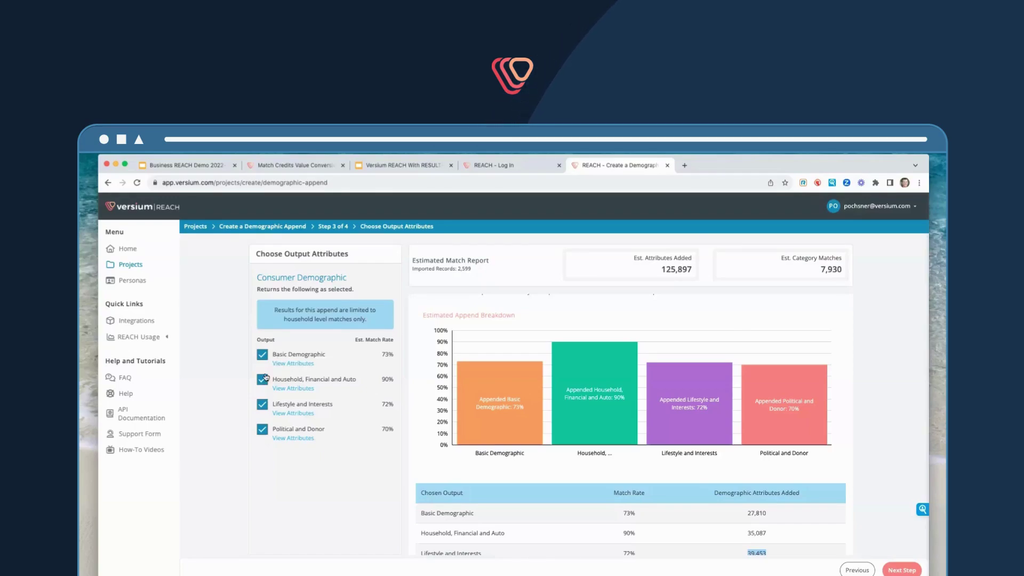
Step: Review the Basic Demographic attribute list with its estimated match rates, highlighting DOB through Education Level, and close the list
click(295, 363)
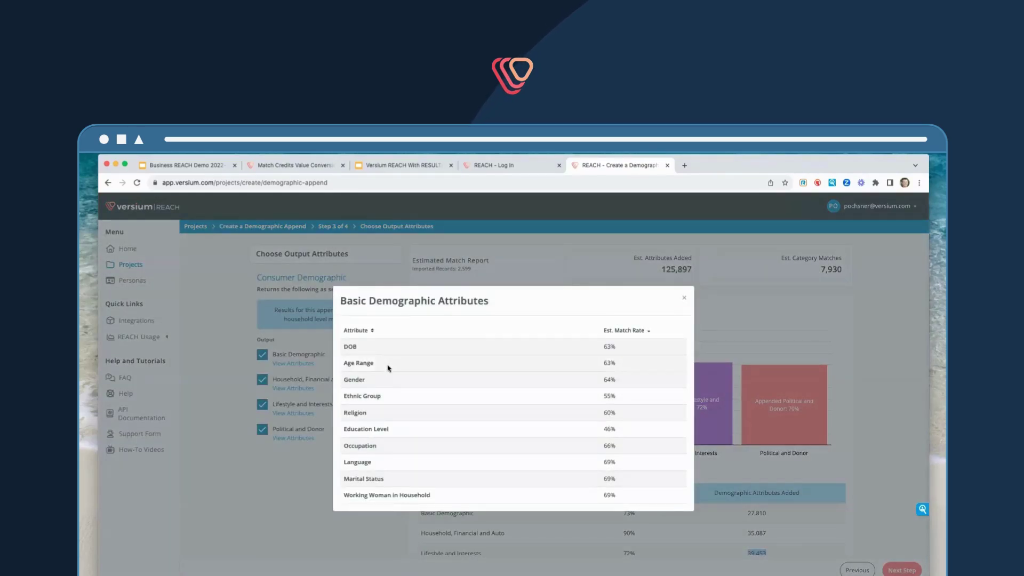
scroll(476, 347, down, 5)
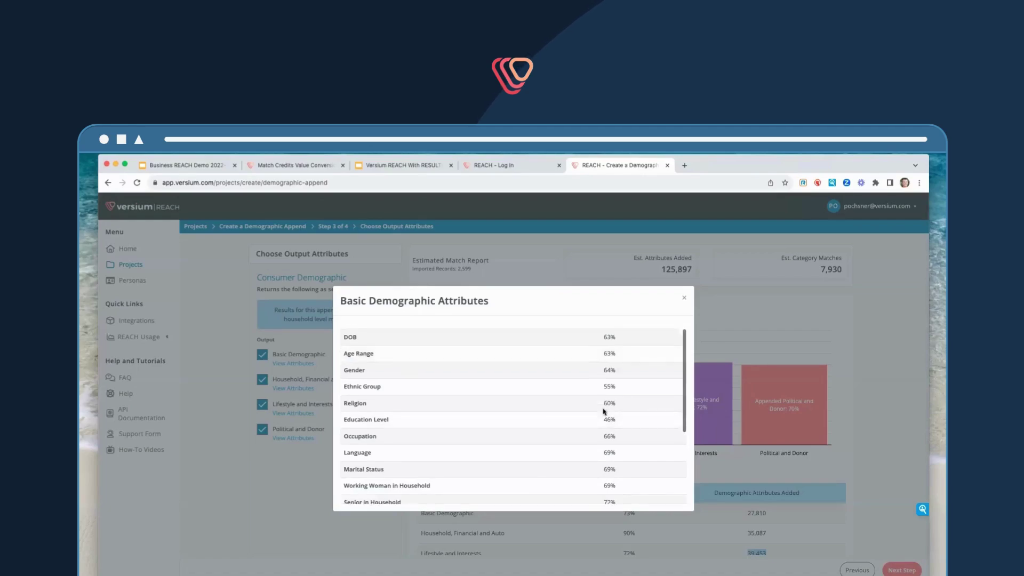
scroll(560, 412, up, 5)
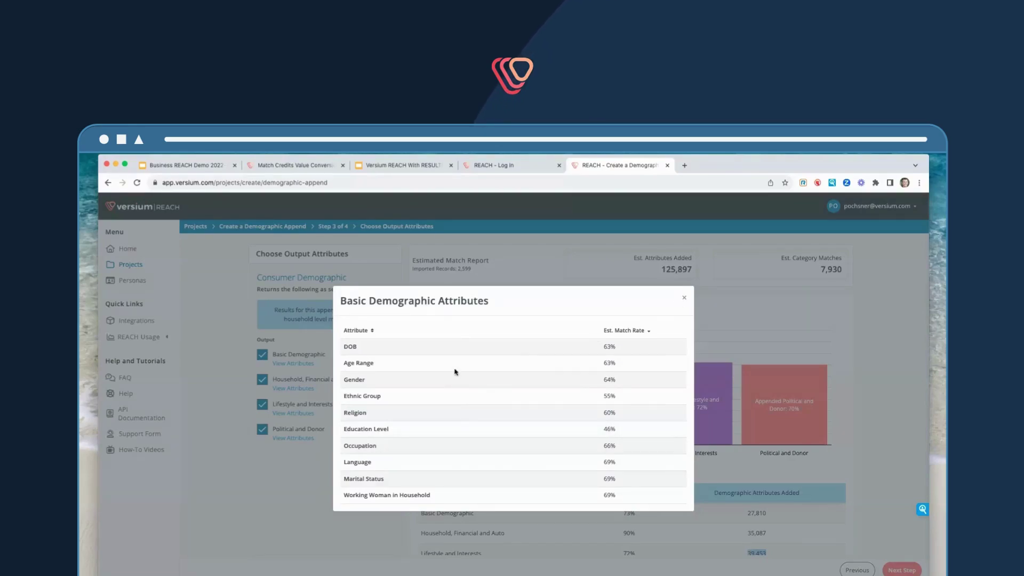
drag(344, 346, 625, 516)
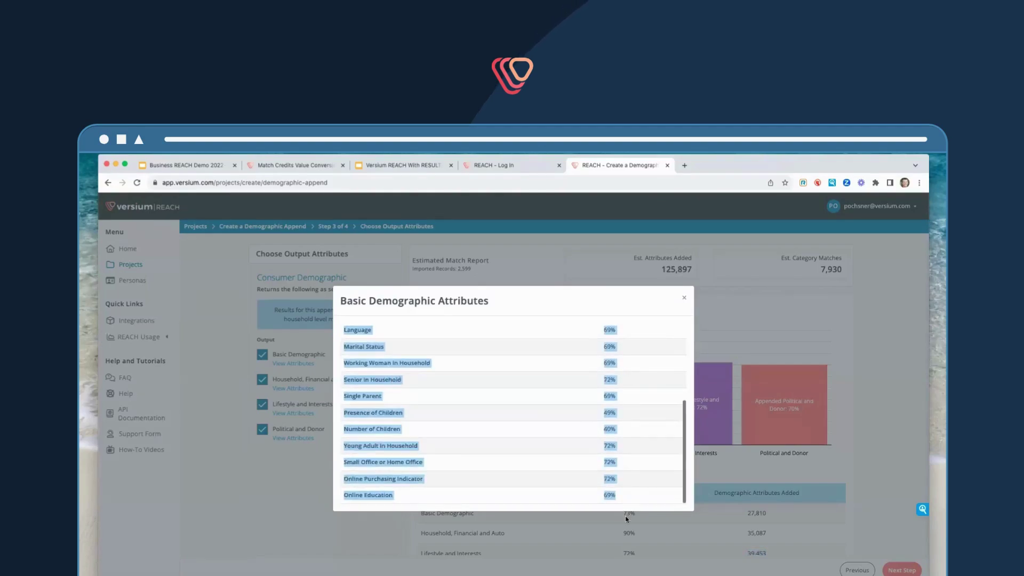
scroll(403, 386, up, 5)
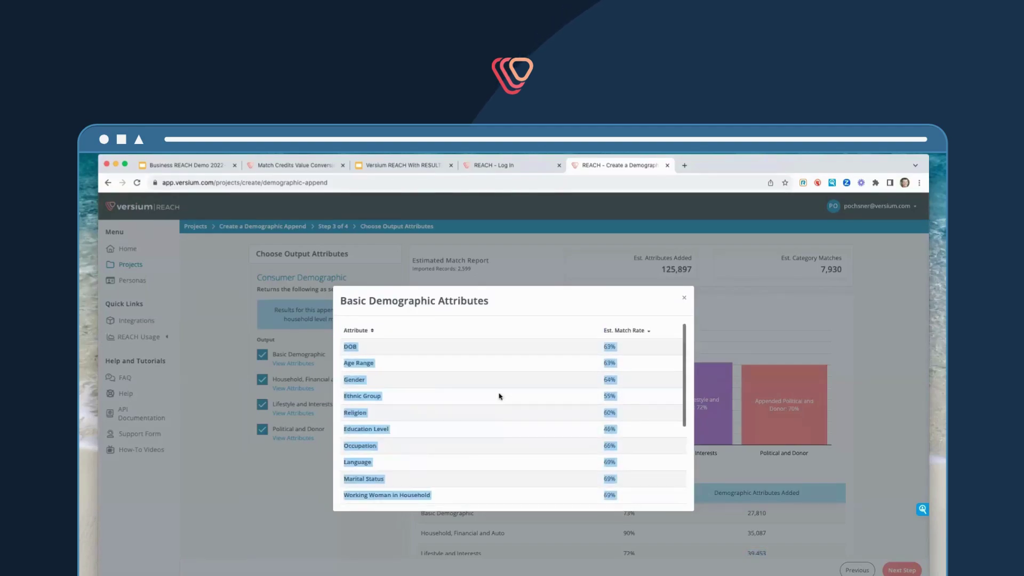
click(340, 347)
drag(344, 347, 624, 441)
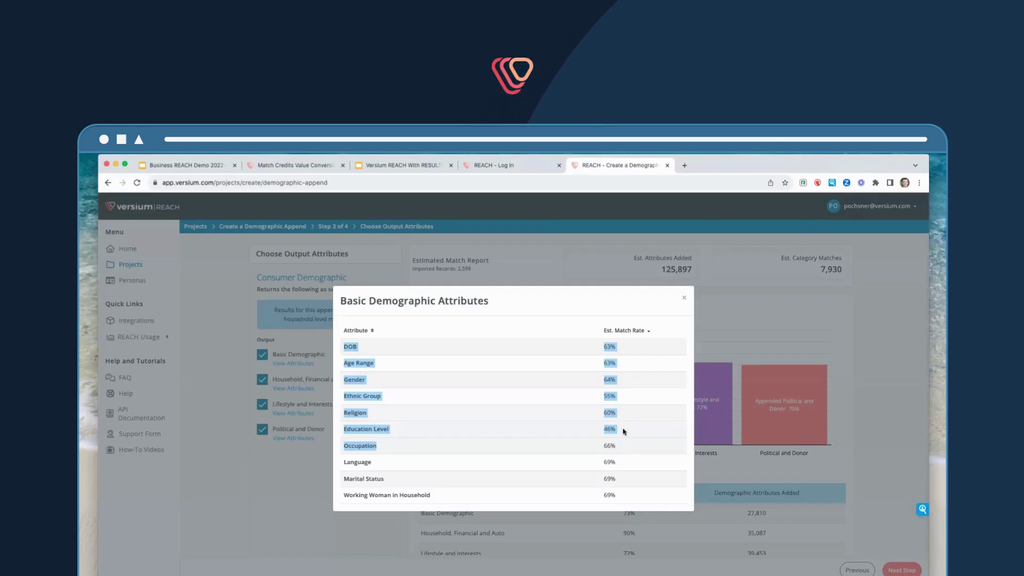
click(683, 299)
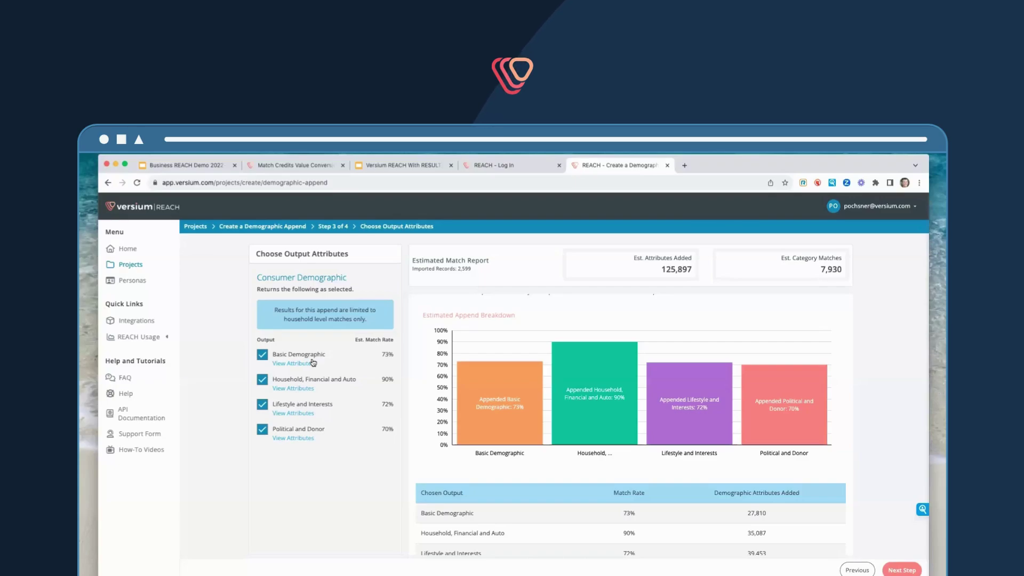
Step: Continue to the project choice and set up a new project named Test 51 for the append
click(902, 569)
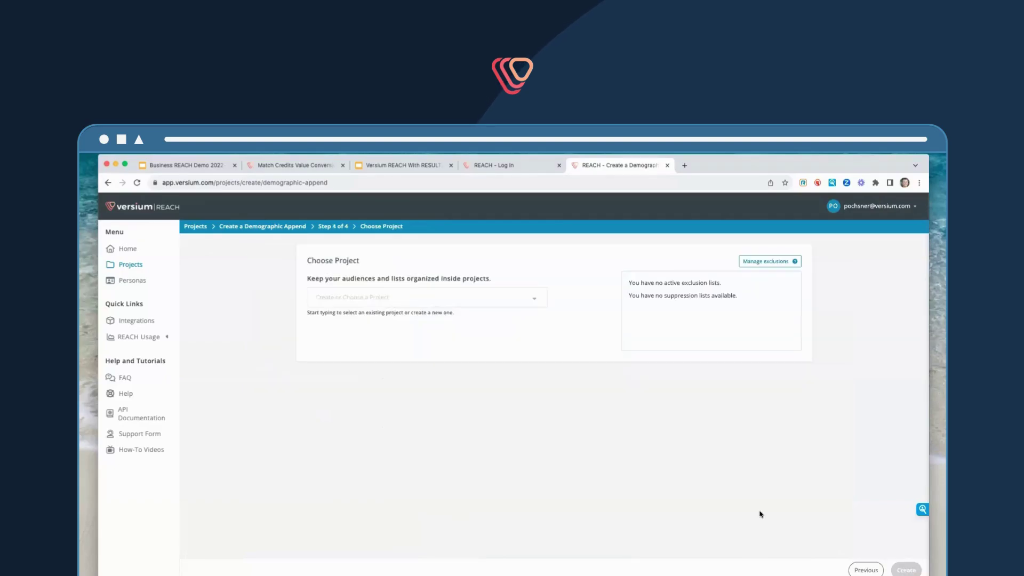
click(425, 301)
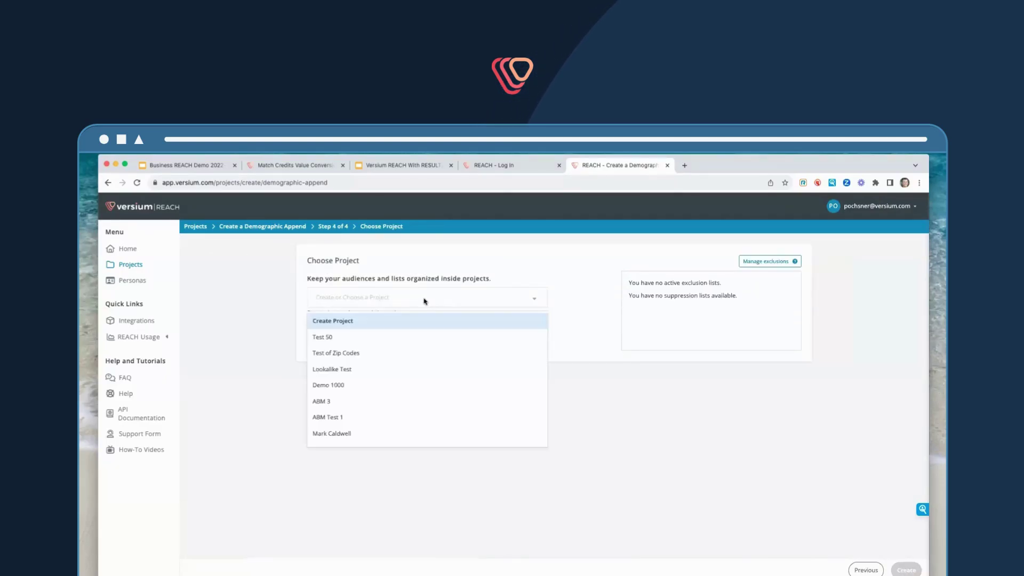
click(342, 338)
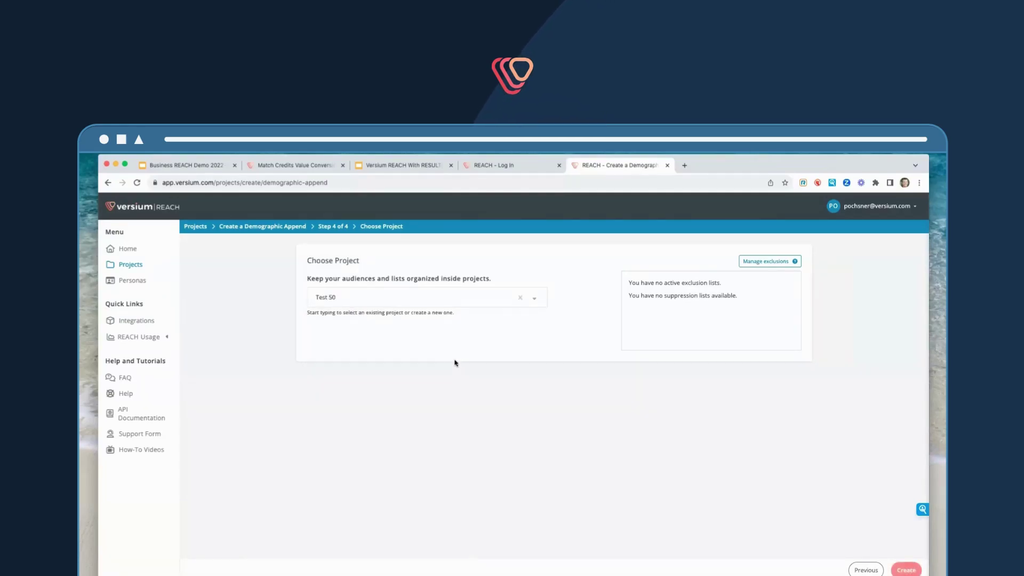
click(355, 300)
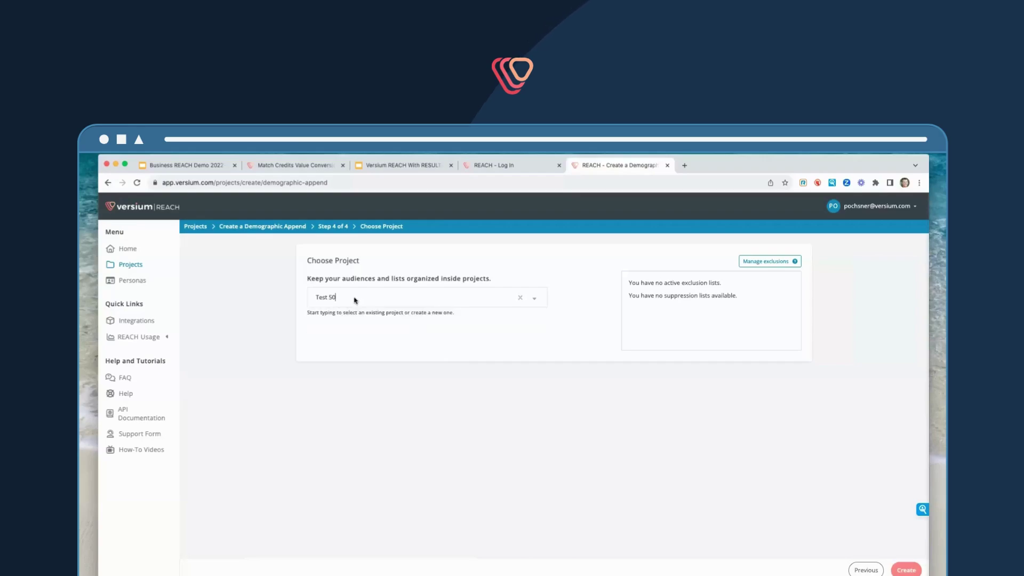
key(BackSpace)
text(1)
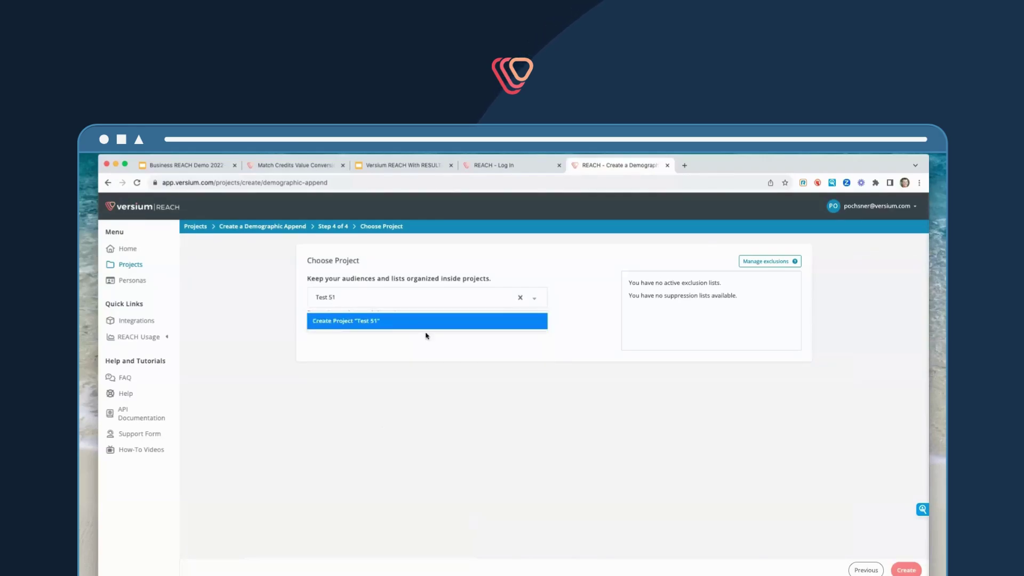
click(477, 347)
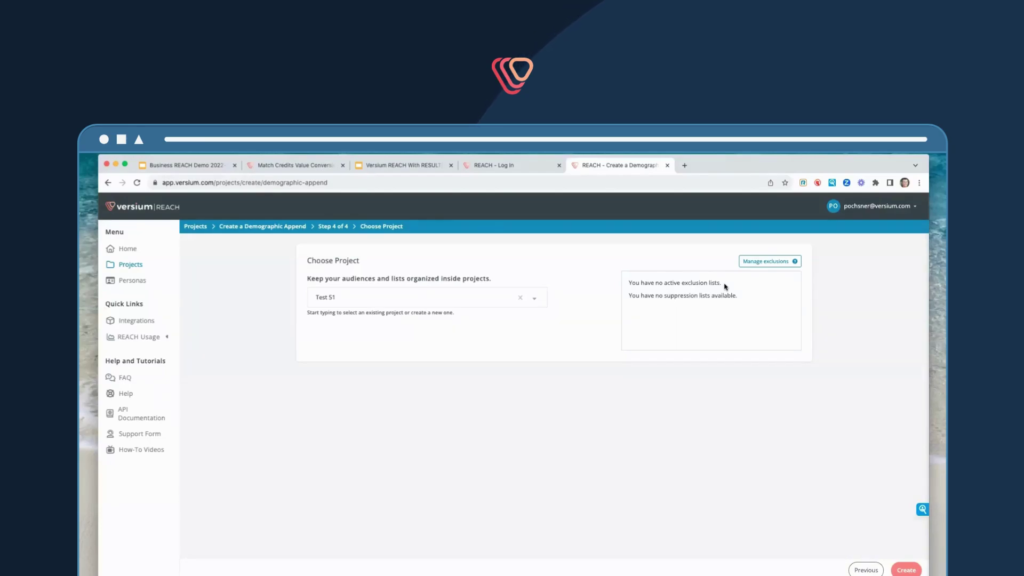
Step: Check the one-time exclusions and suppression/opt-out lists without adding any, and create the demographic append
click(754, 262)
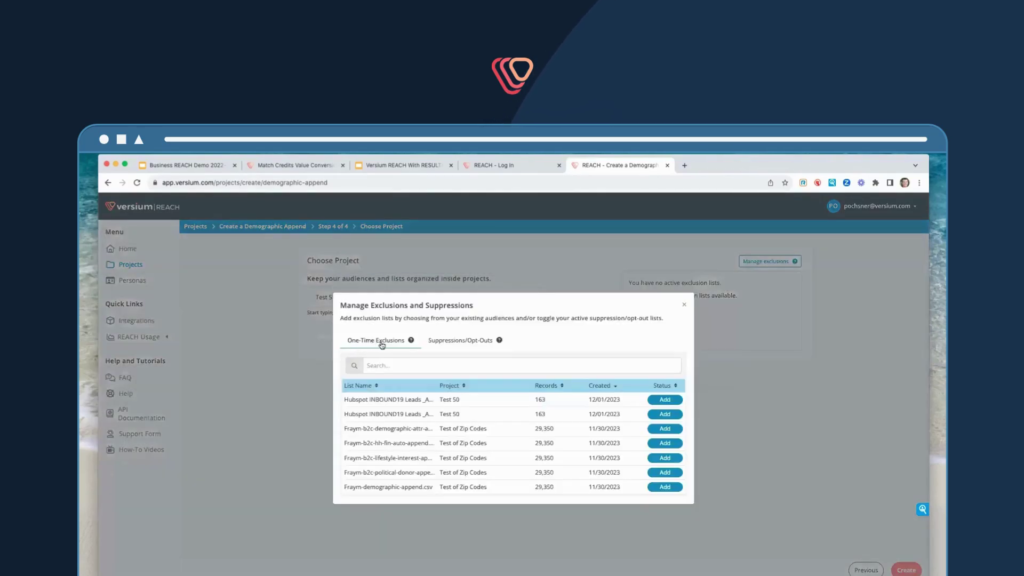
click(454, 343)
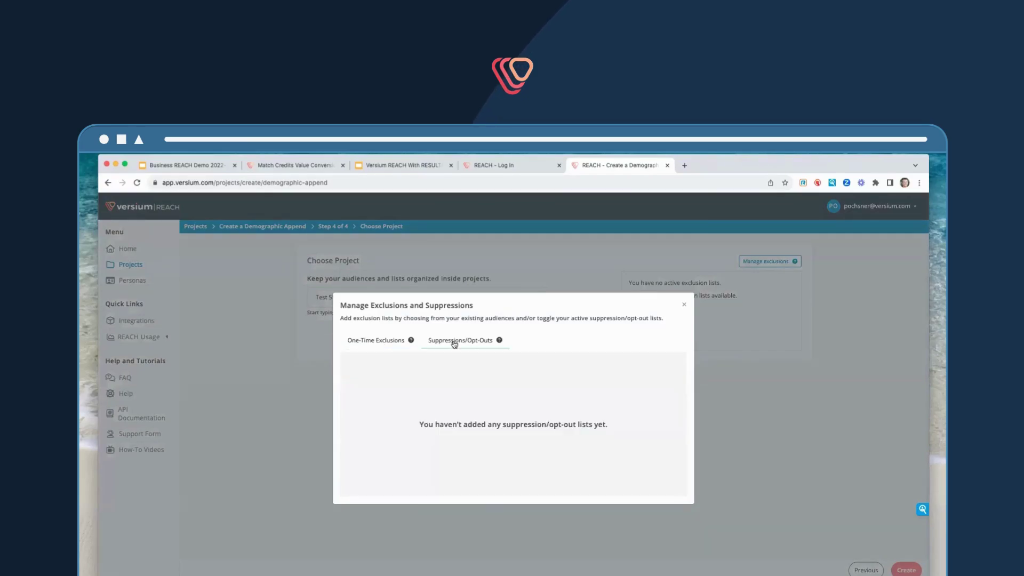
click(685, 307)
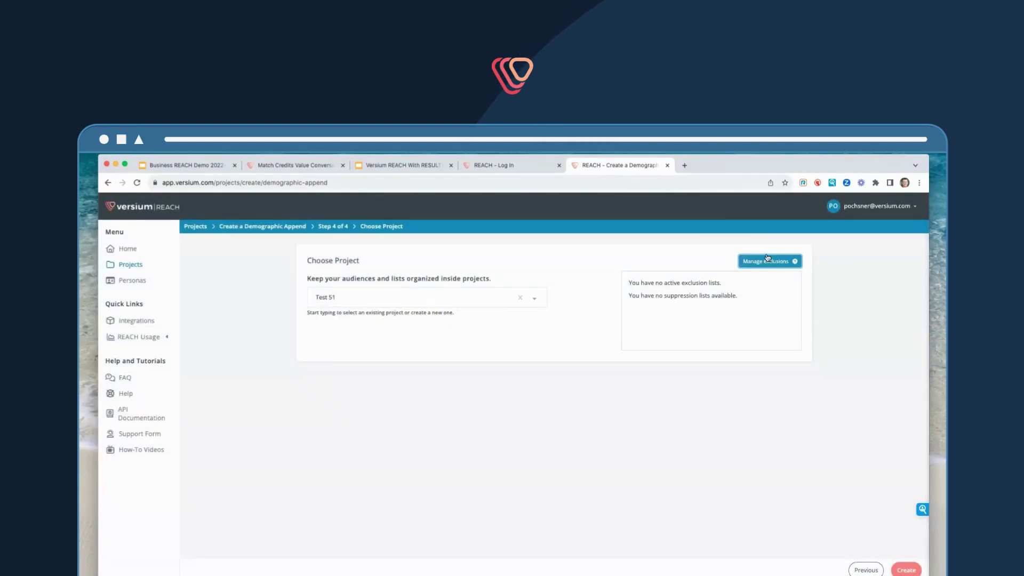
click(906, 570)
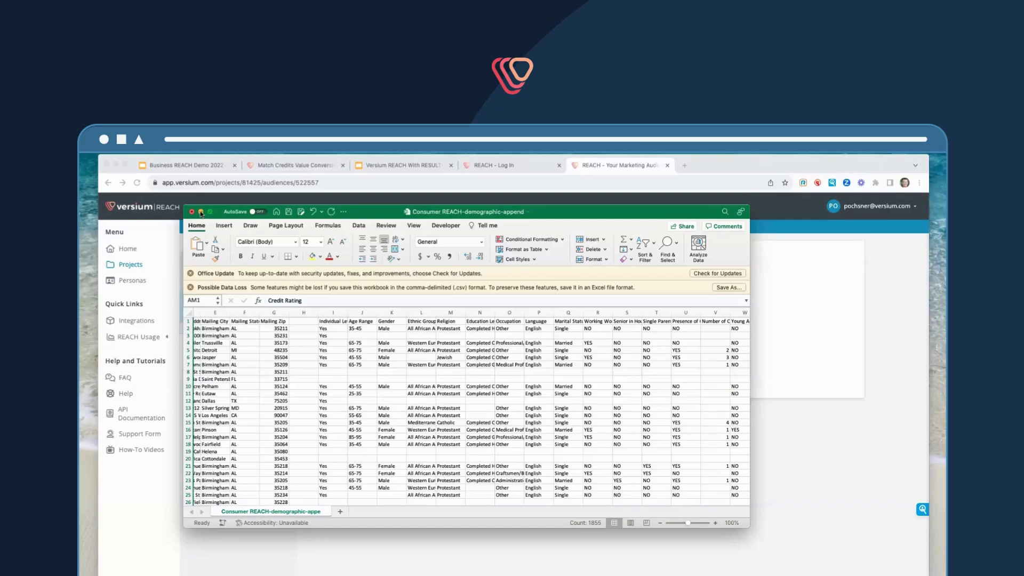
Step: Minimize the demographic-append workbook, switch to Consumer REACH-append-o-matic-FULL Demographic in Excel, enlarge its window, and look through the appended attribute columns
click(200, 212)
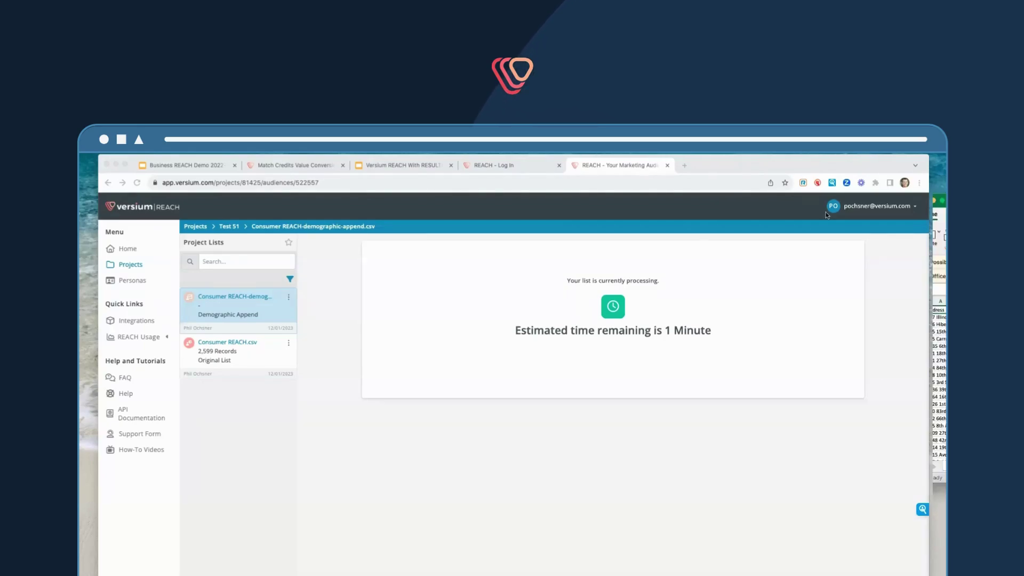
key(super+Tab)
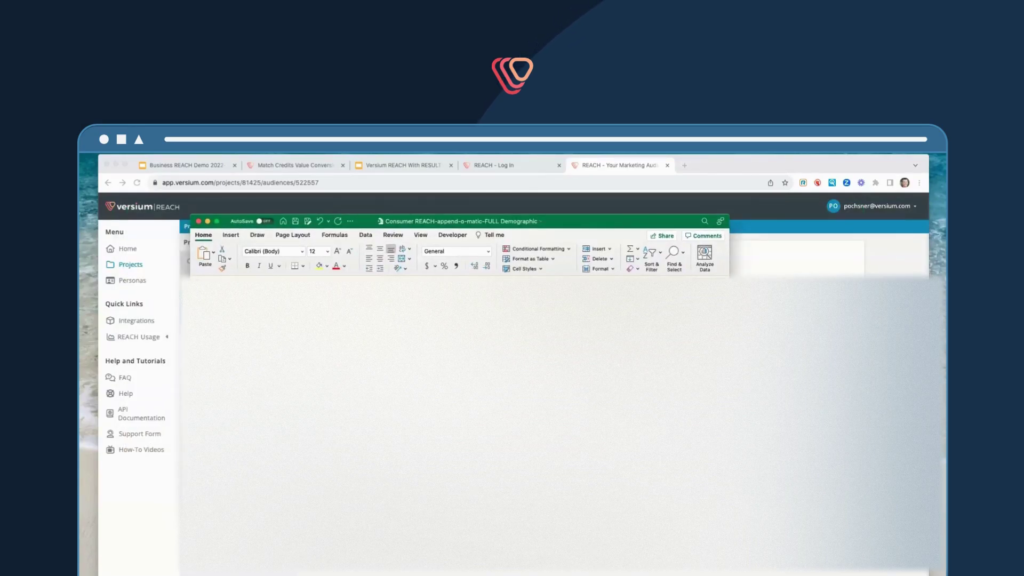
scroll(610, 377, right, 15)
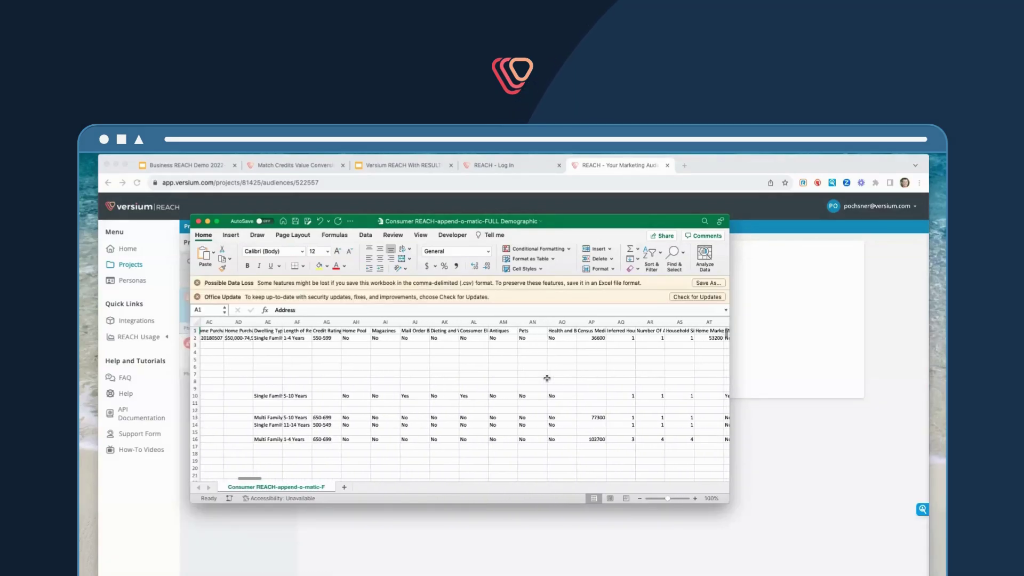
scroll(547, 378, right, 3)
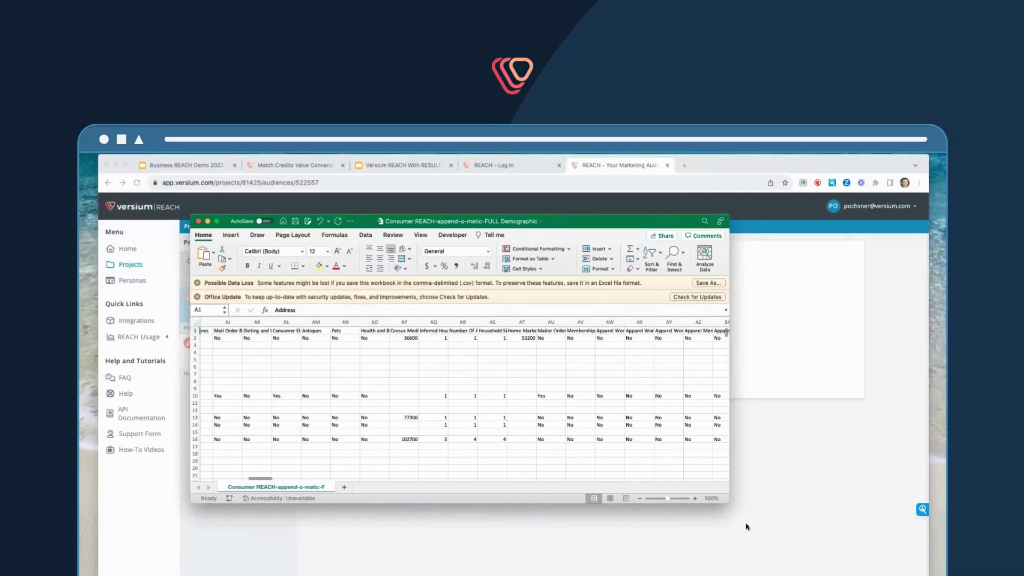
drag(726, 505, 843, 551)
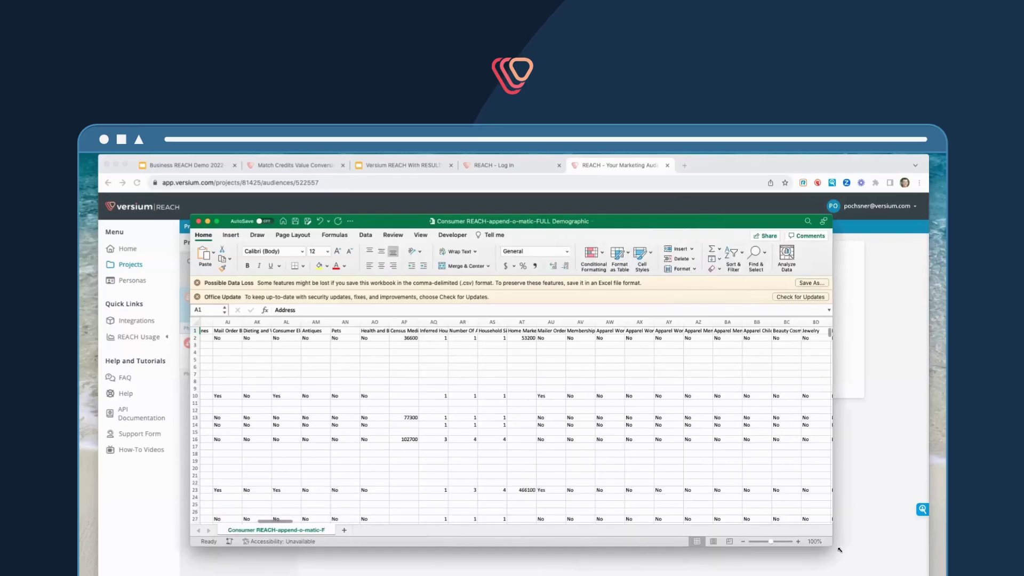
scroll(692, 440, right, 10)
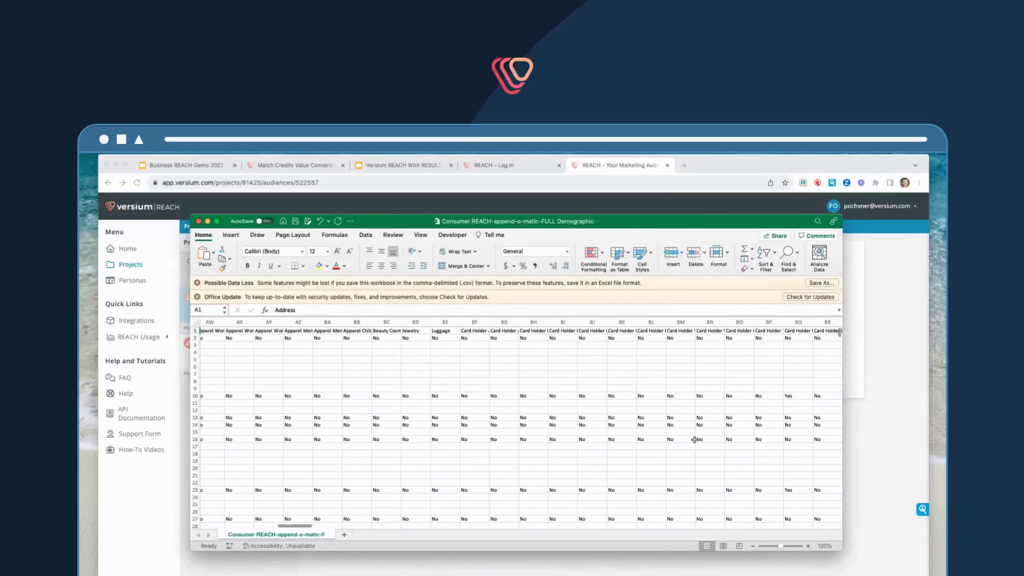
scroll(694, 439, right, 5)
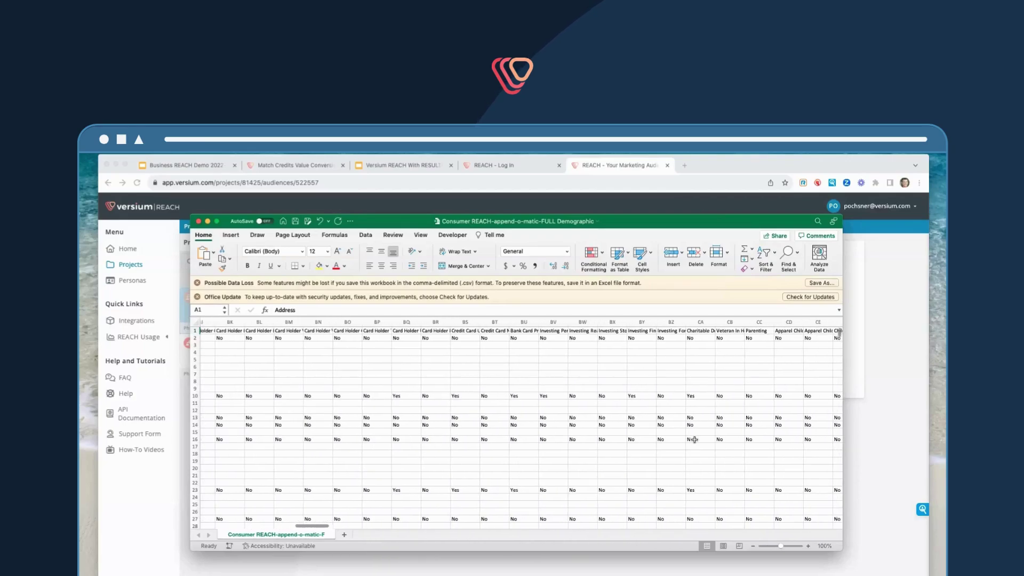
scroll(695, 439, right, 5)
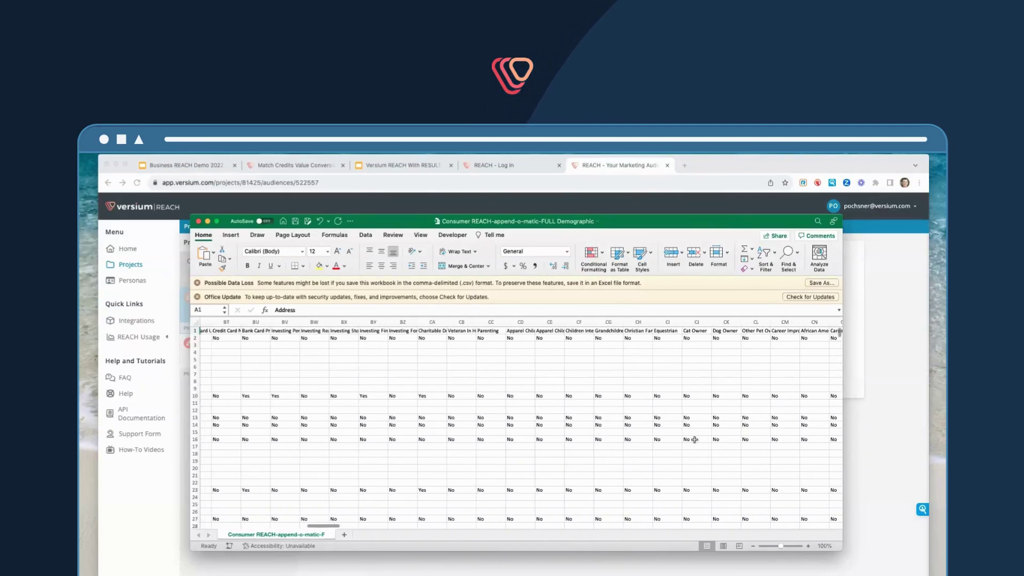
Step: Search the sheet for "children" and examine the values in the Presence of Children column
key(super+f)
text(children)
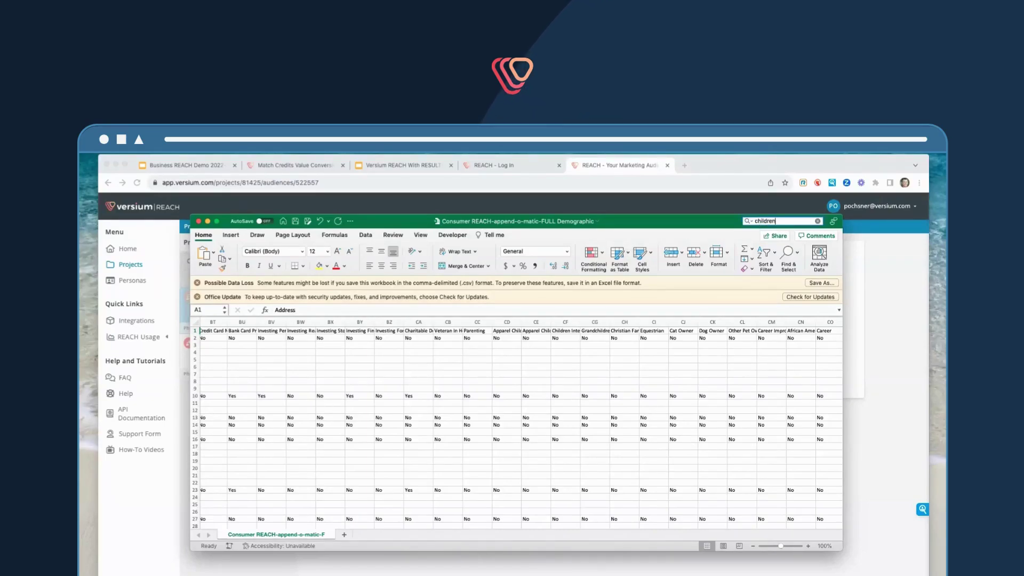
key(Return)
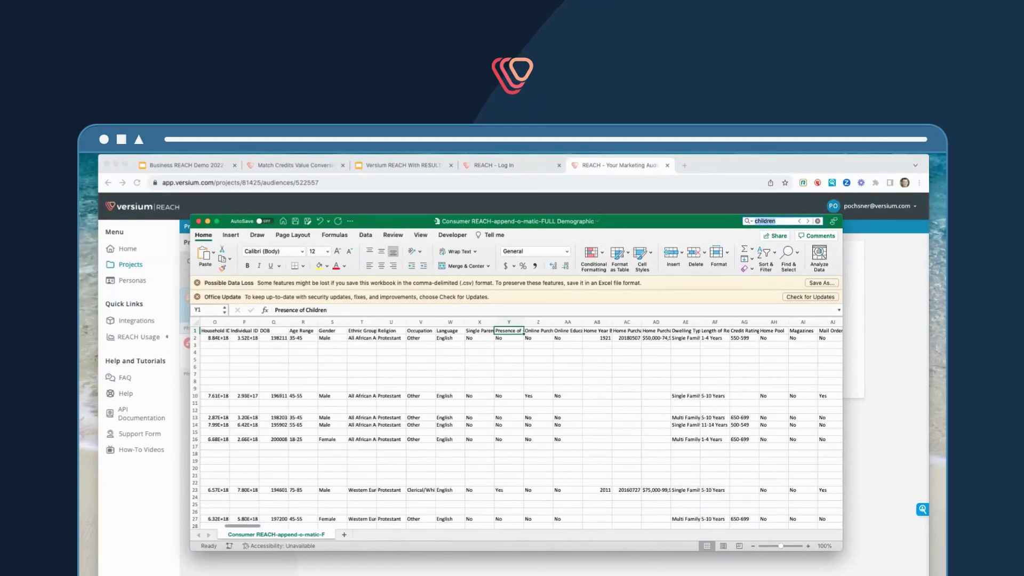
scroll(505, 372, down, 6)
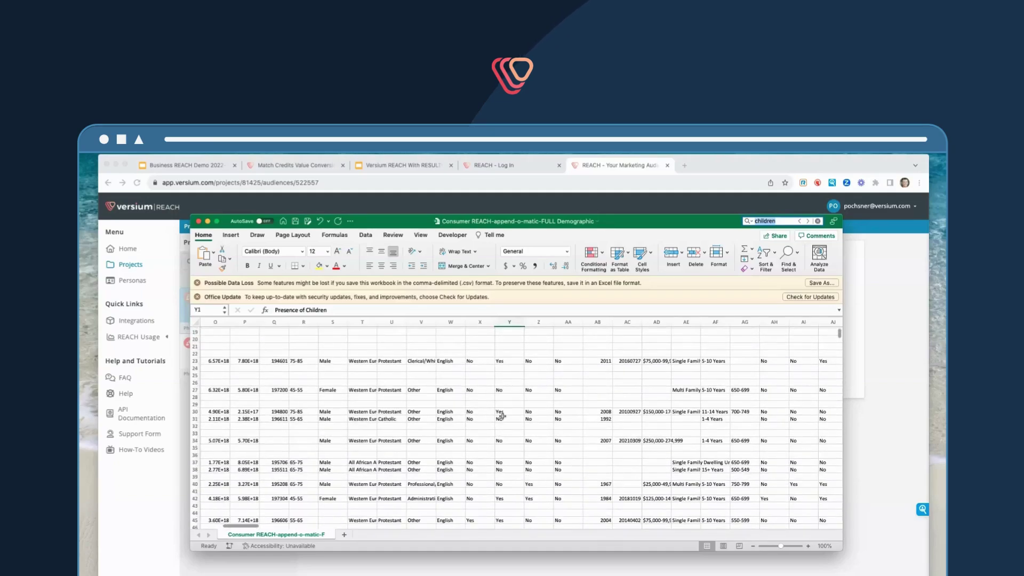
scroll(504, 413, up, 5)
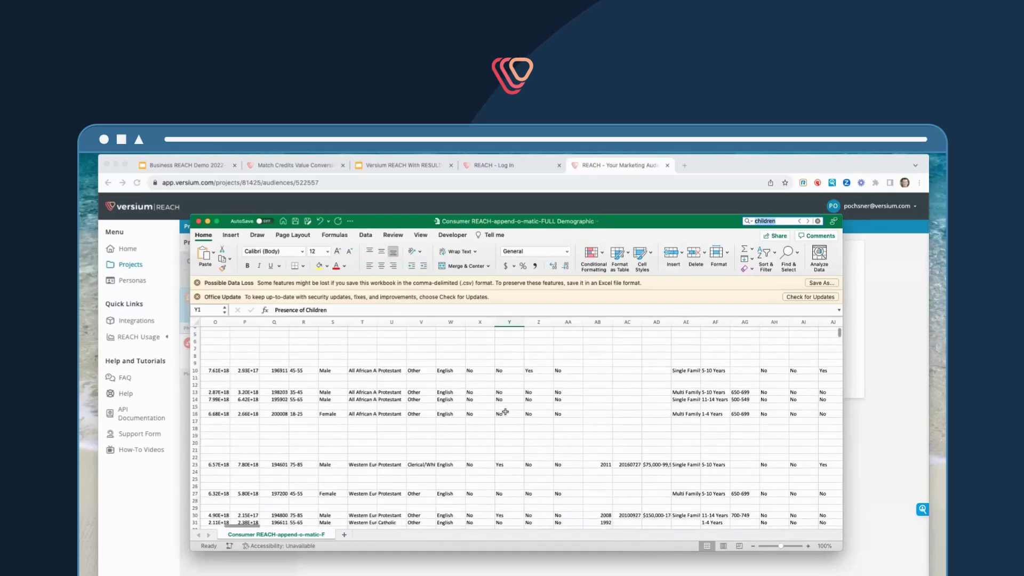
Step: Go through the sheet's matches for "children" and settle on the Number of Children column header
click(807, 222)
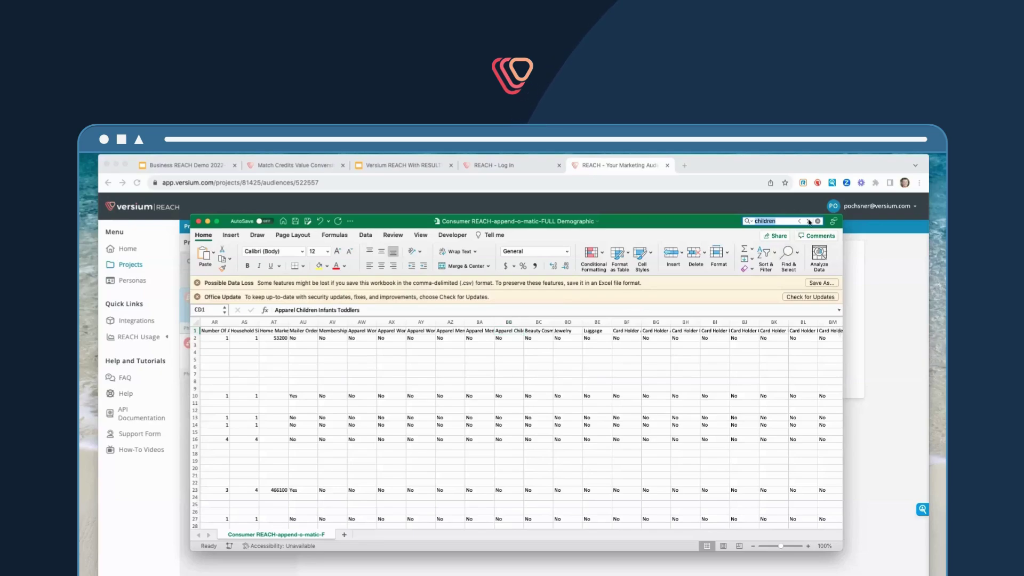
click(808, 221)
click(809, 221)
click(809, 221)
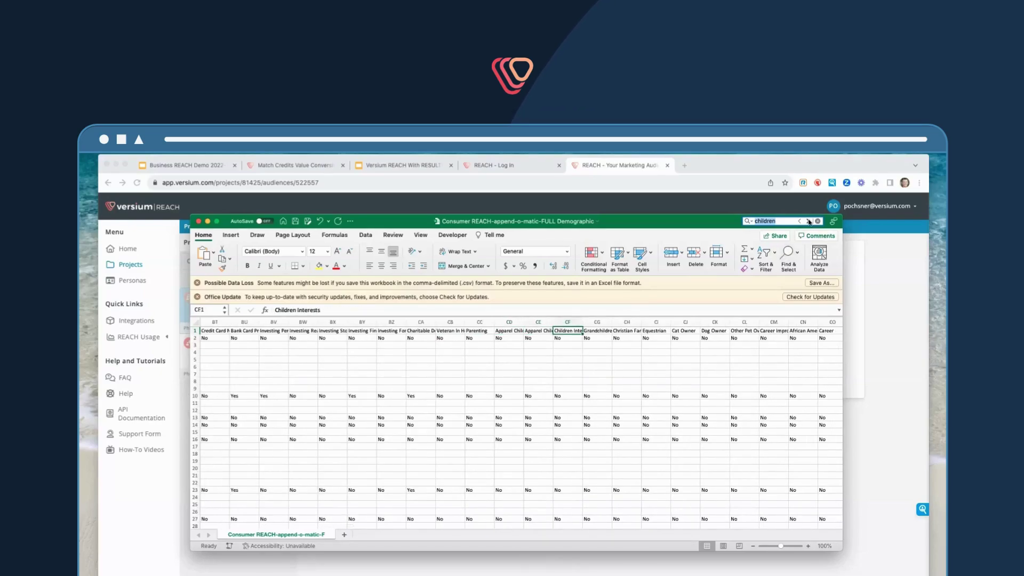
click(809, 221)
click(808, 221)
click(808, 221)
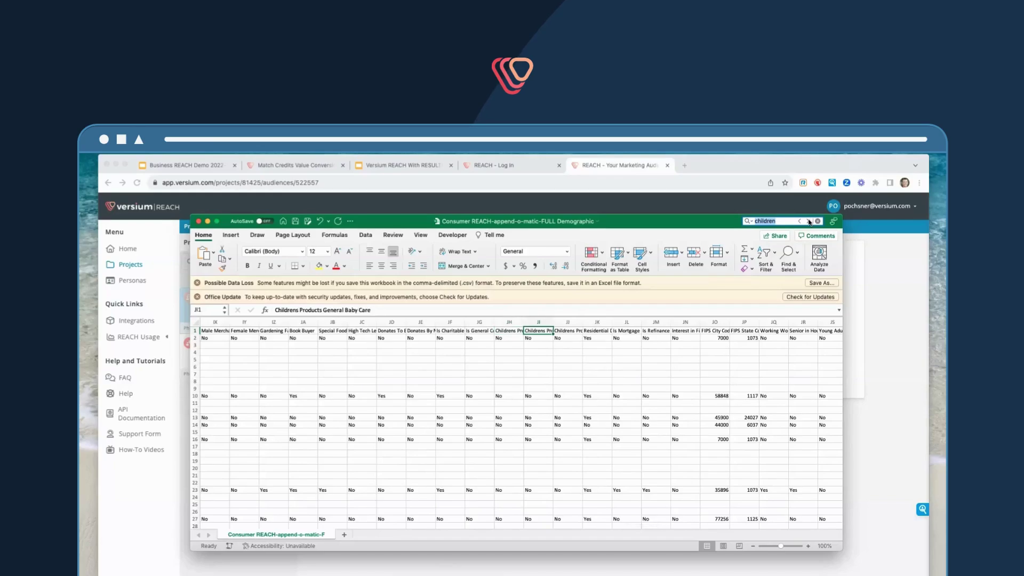
click(809, 222)
click(808, 222)
click(809, 221)
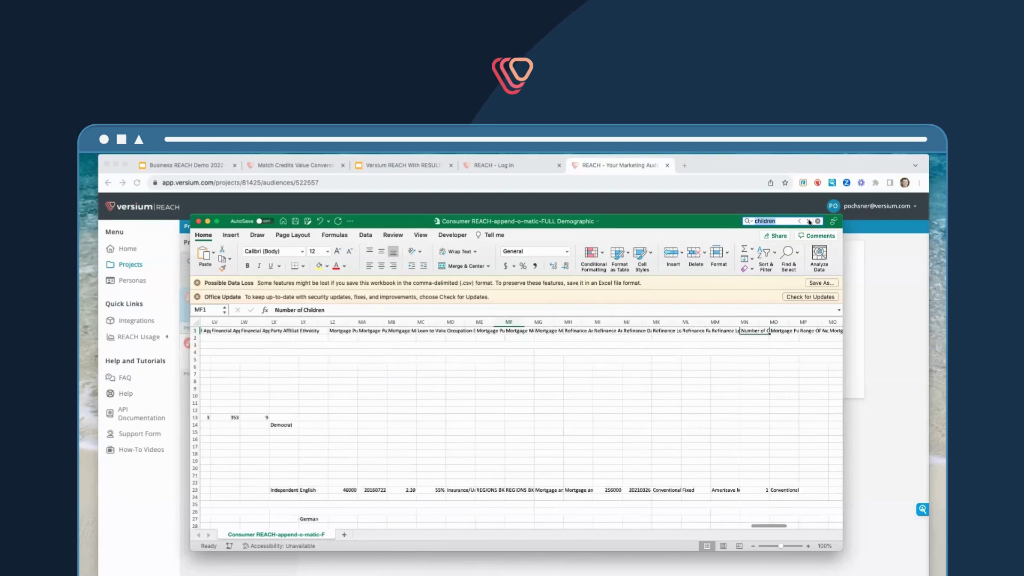
click(808, 222)
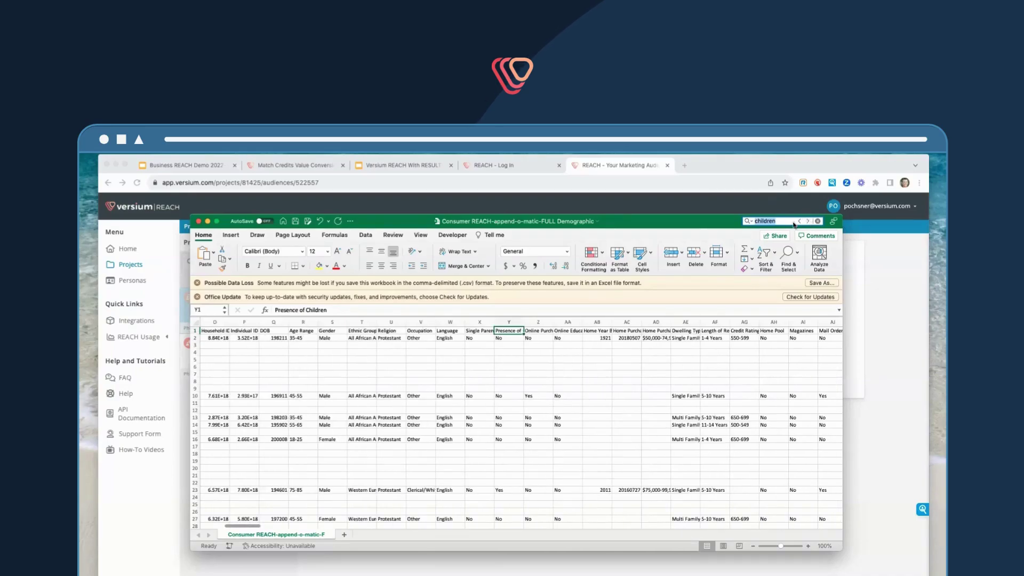
click(798, 221)
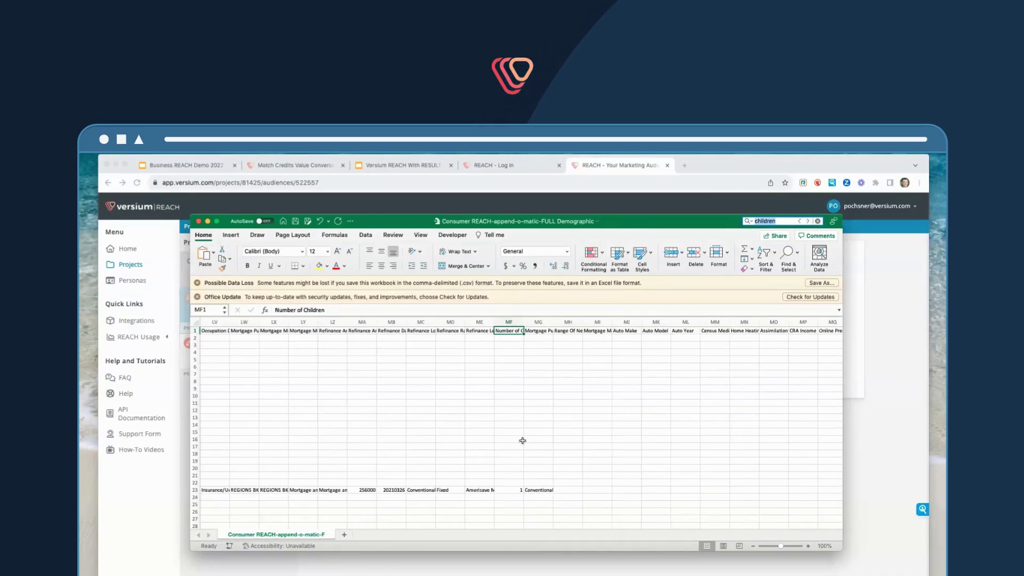
Step: Widen the Number of Children column and examine its values down the rows
drag(524, 322, 571, 322)
scroll(526, 341, down, 10)
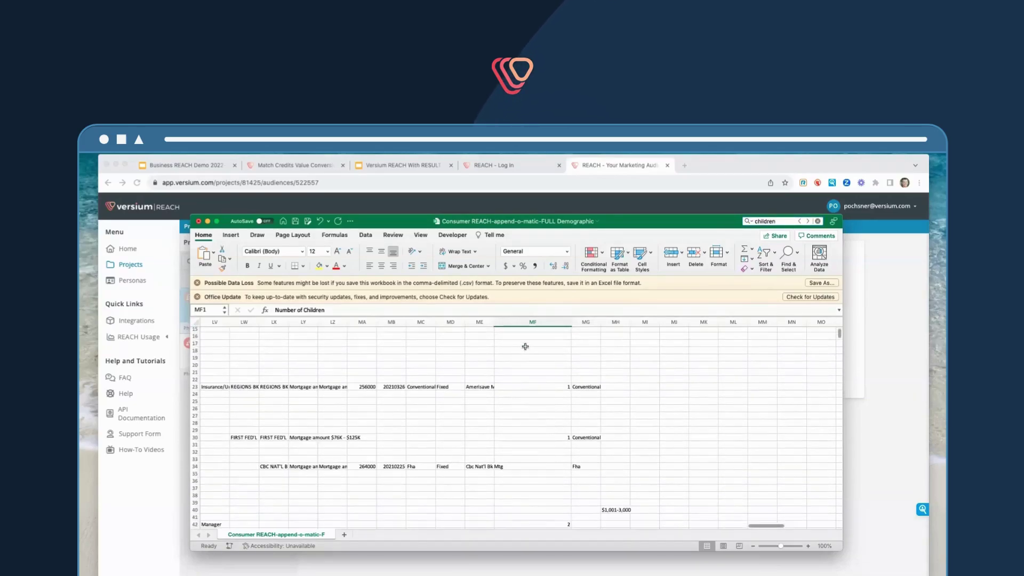
scroll(525, 346, down, 1)
click(549, 395)
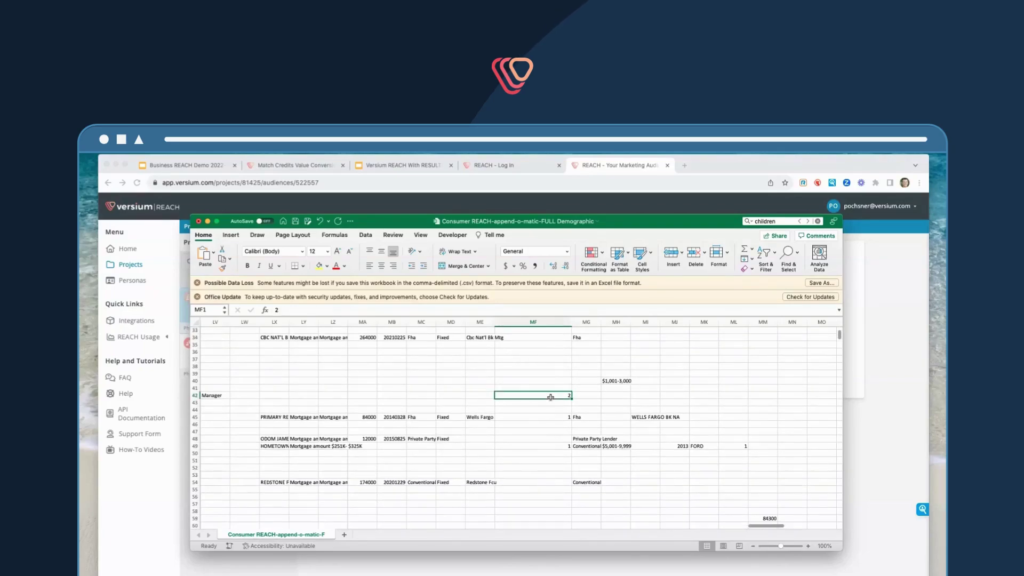
click(551, 419)
click(553, 446)
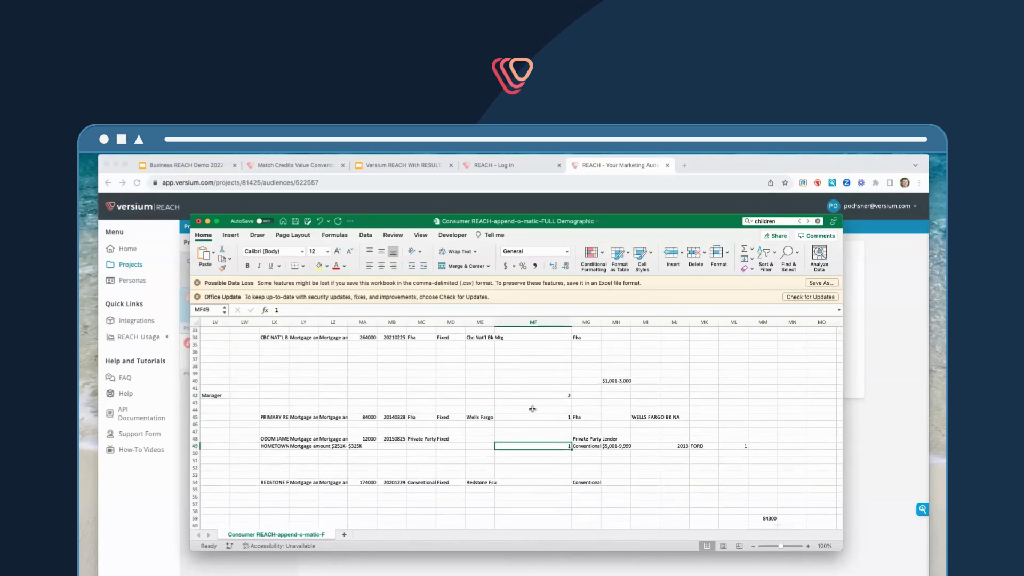
scroll(534, 411, down, 9)
scroll(534, 411, down, 2)
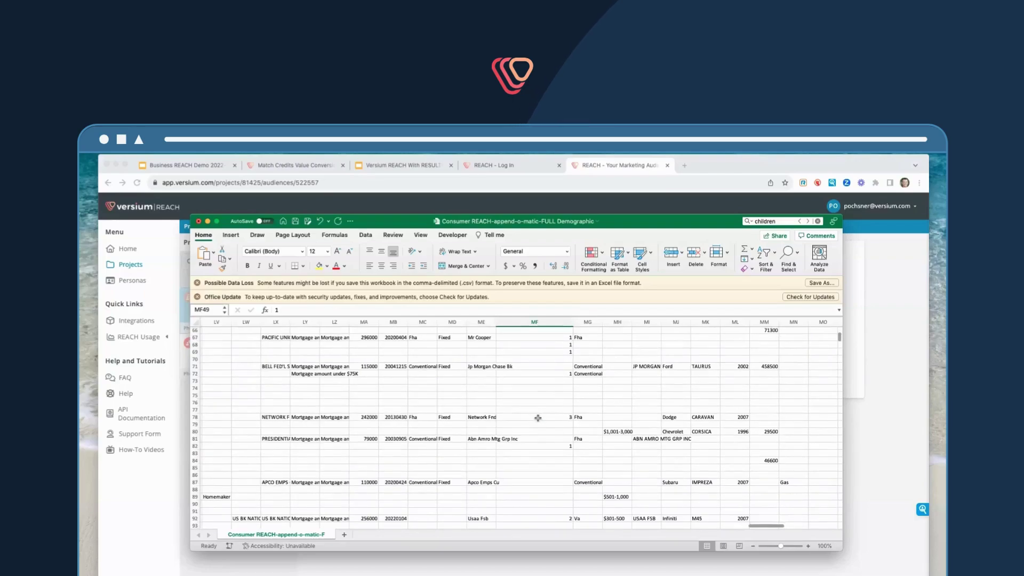
click(535, 416)
scroll(592, 385, up, 16)
scroll(592, 385, up, 5)
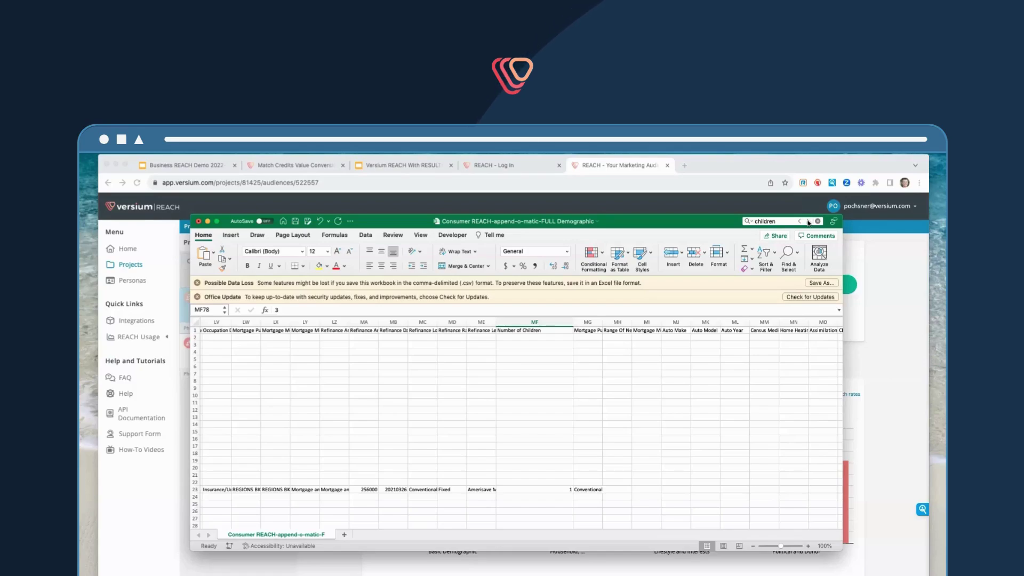
Step: Search the sheet for "age" and examine the values in the People Age 0-2 in Household column
click(808, 222)
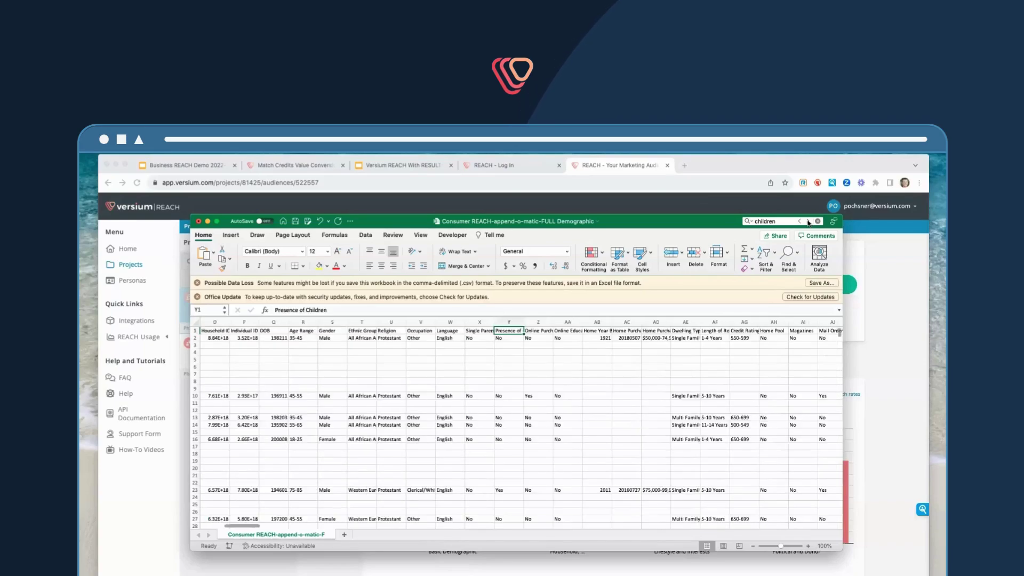
click(808, 221)
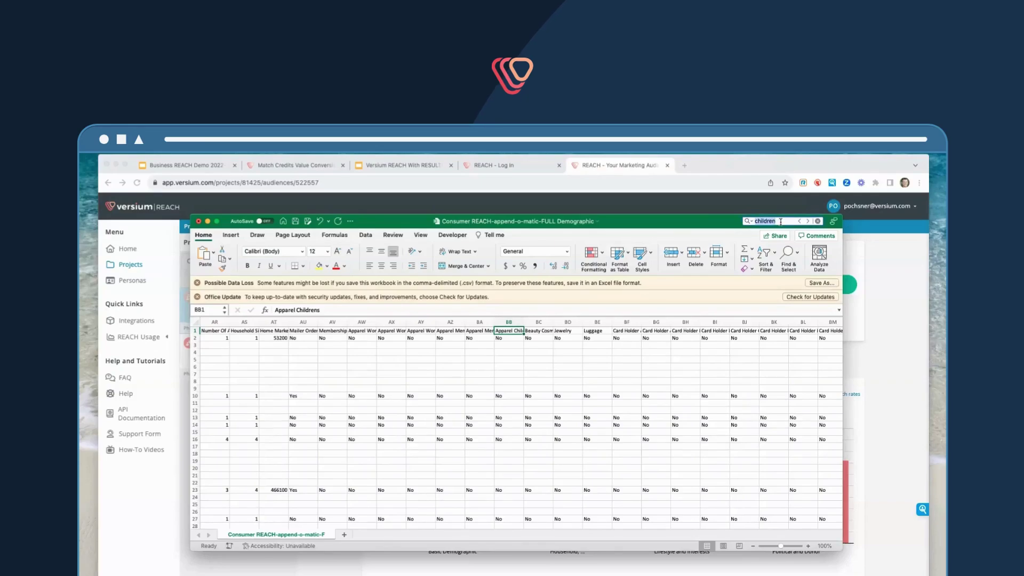
key(ctrl+space)
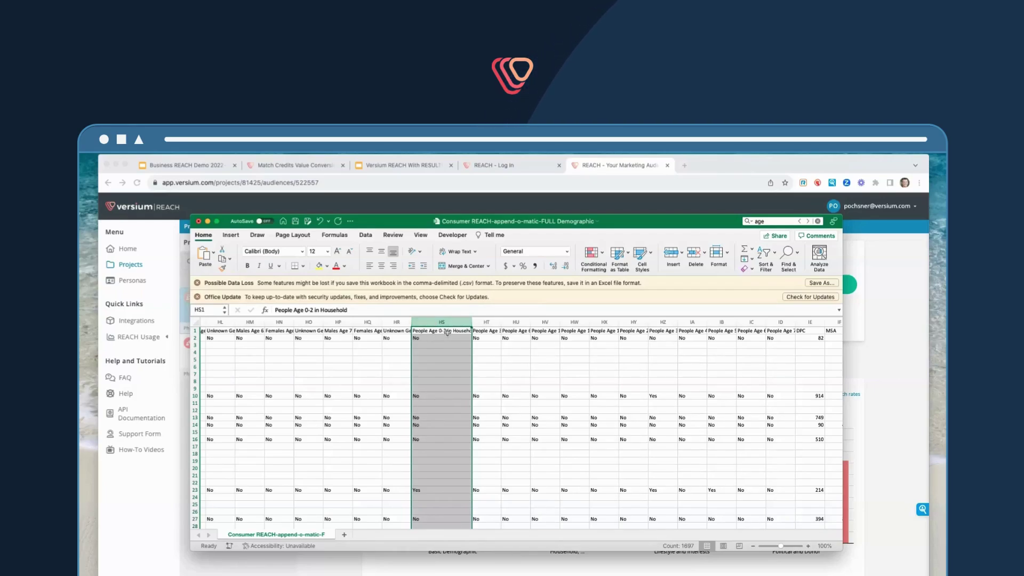
scroll(451, 445, down, 3)
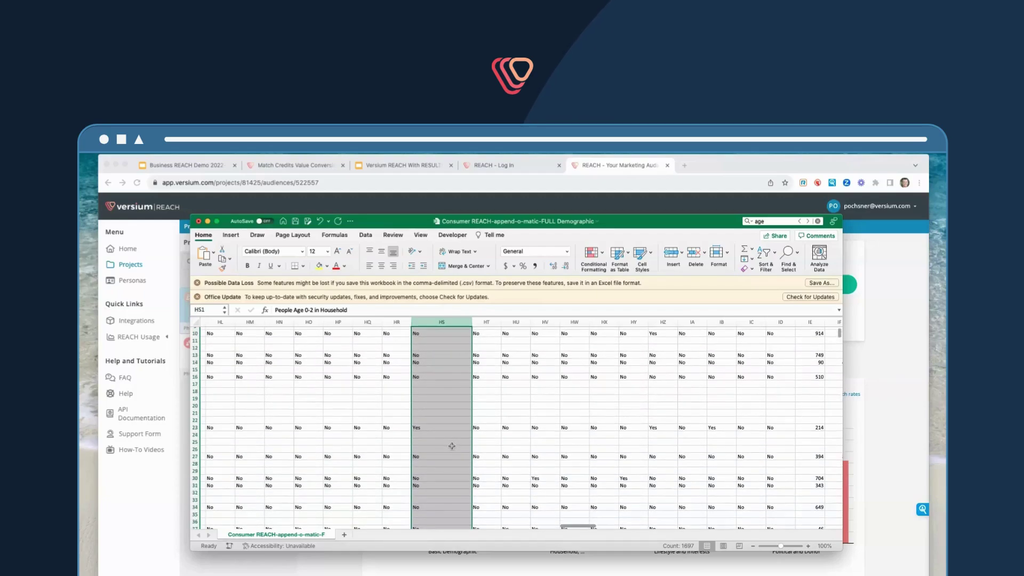
click(427, 426)
scroll(452, 458, down, 3)
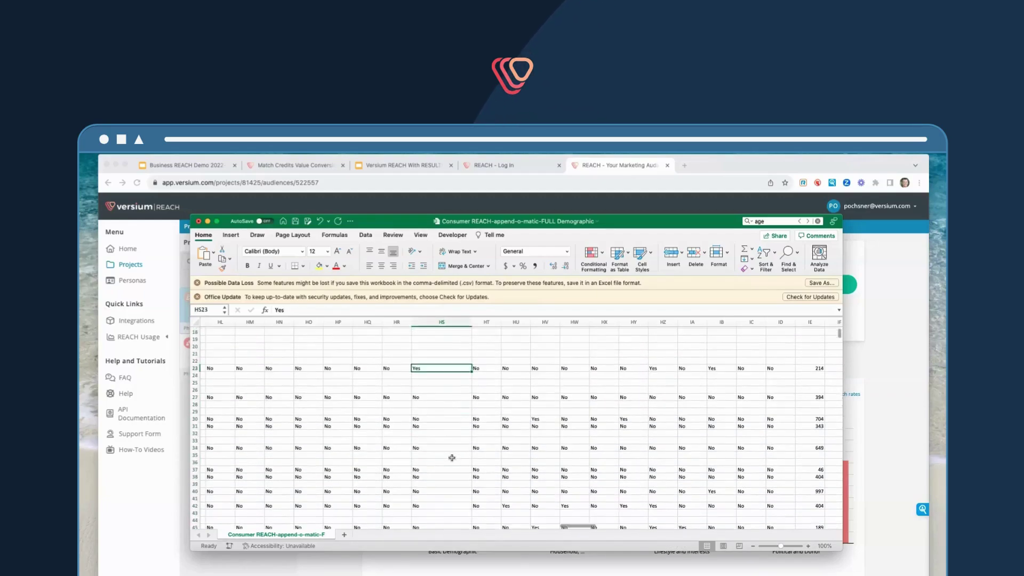
scroll(452, 457, up, 5)
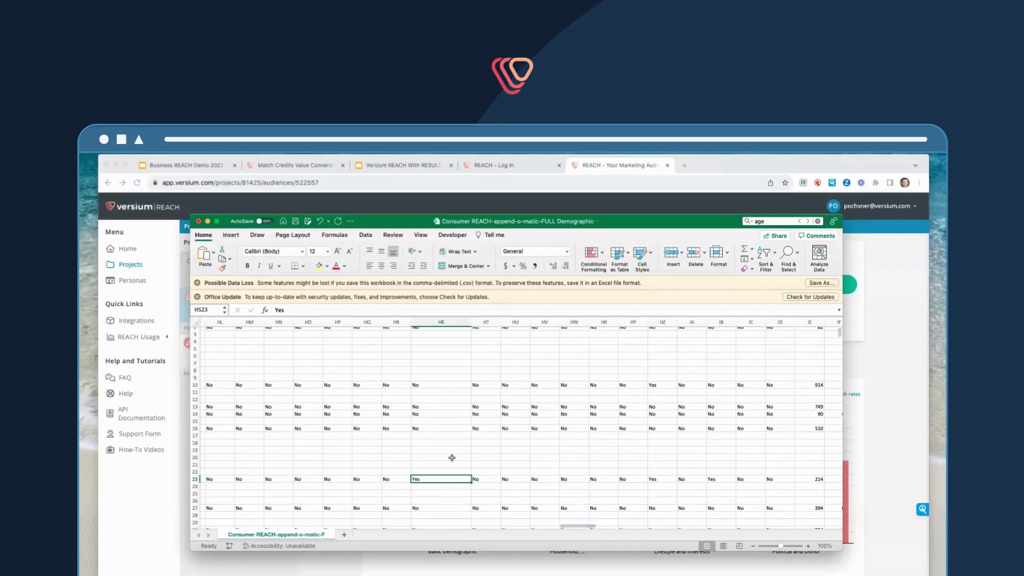
scroll(452, 458, up, 1)
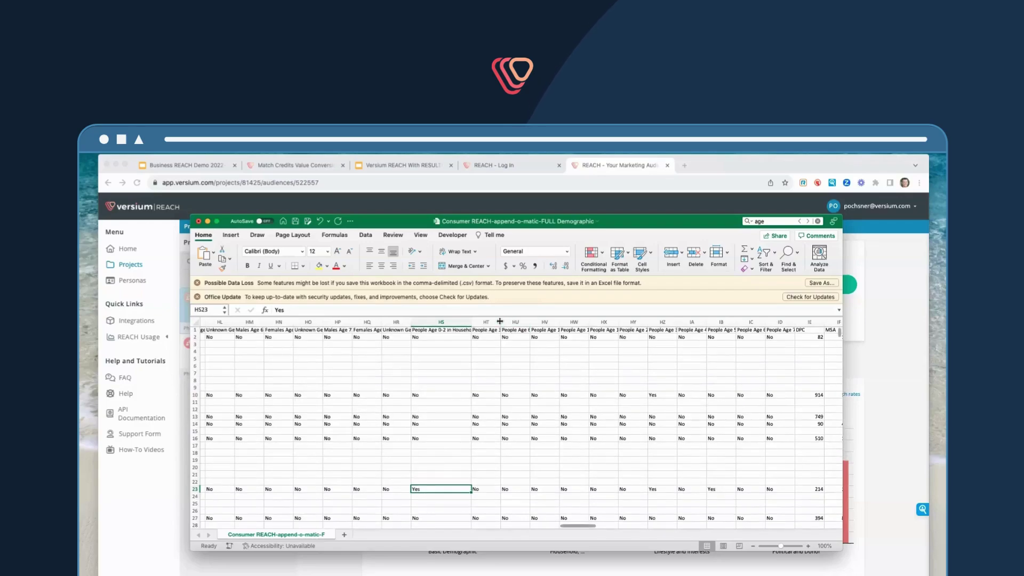
Step: Widen the People Age 3-5 in Household column and check the neighbouring household age-range headers up to People Age 65-74
drag(501, 322, 540, 322)
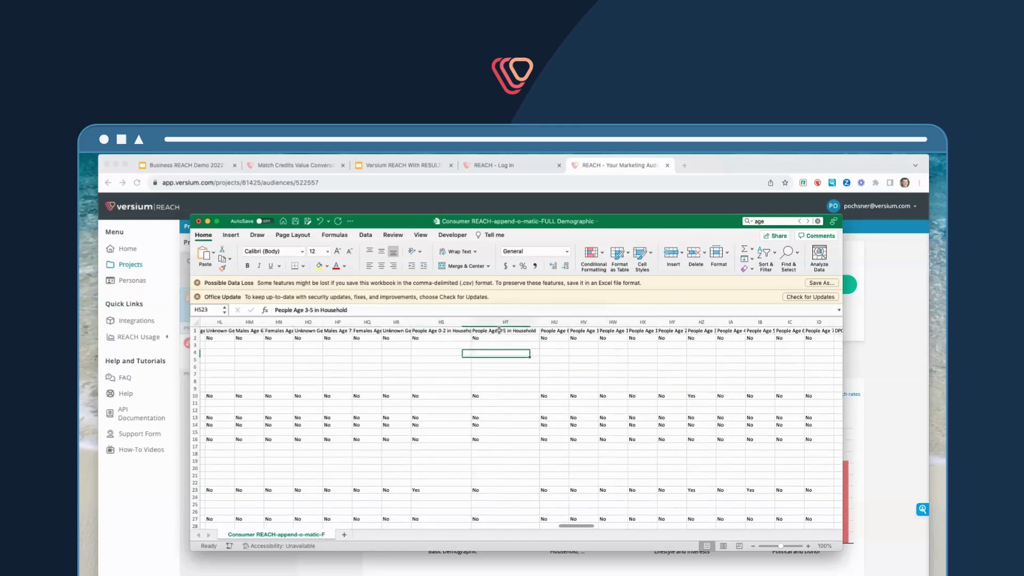
click(550, 331)
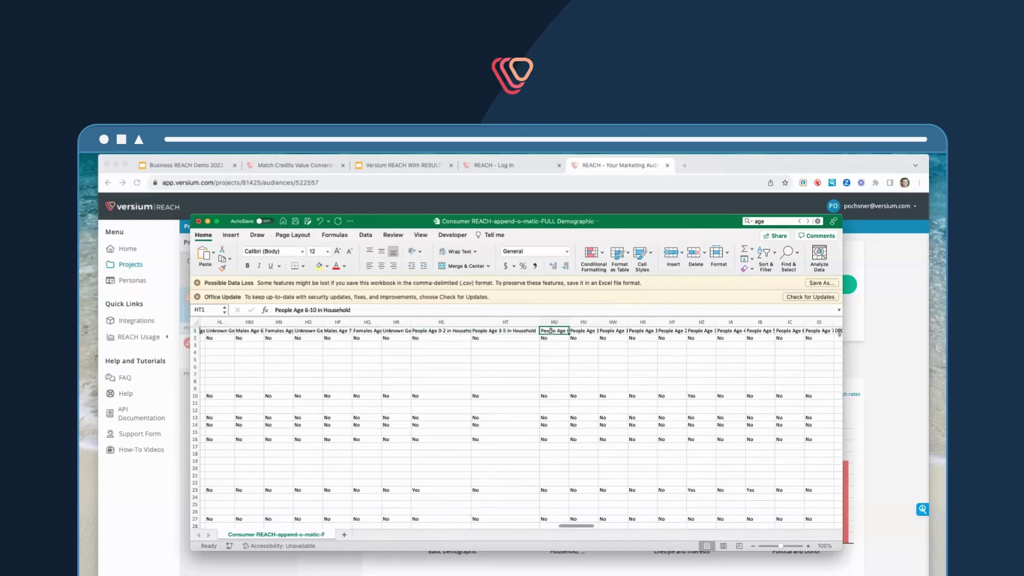
click(587, 332)
click(616, 331)
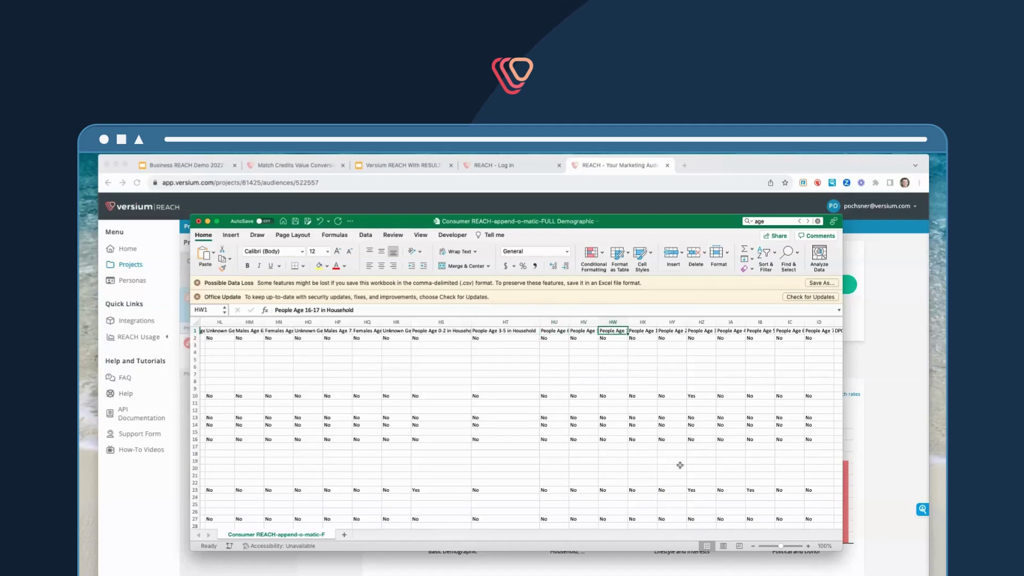
click(644, 332)
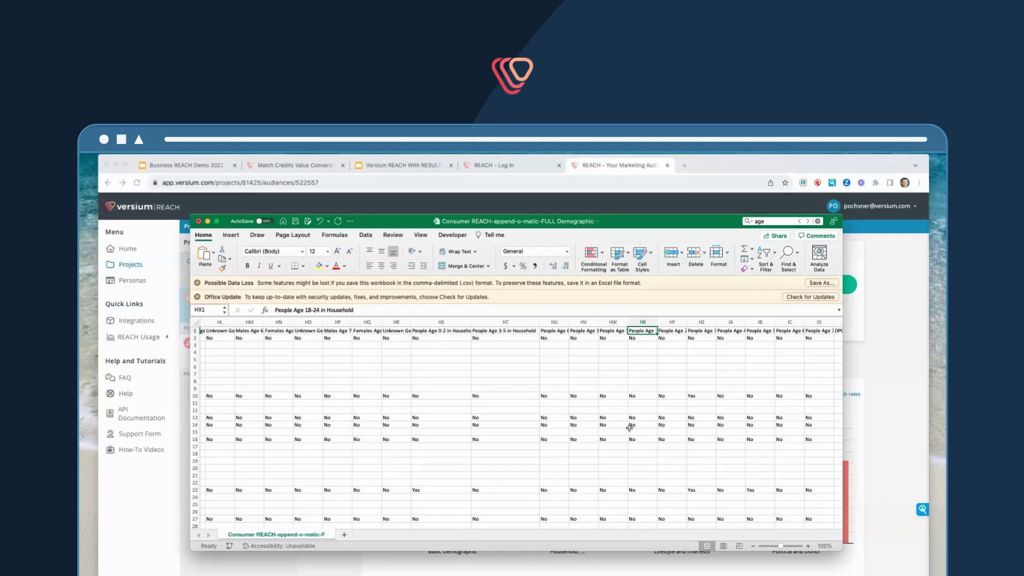
click(724, 331)
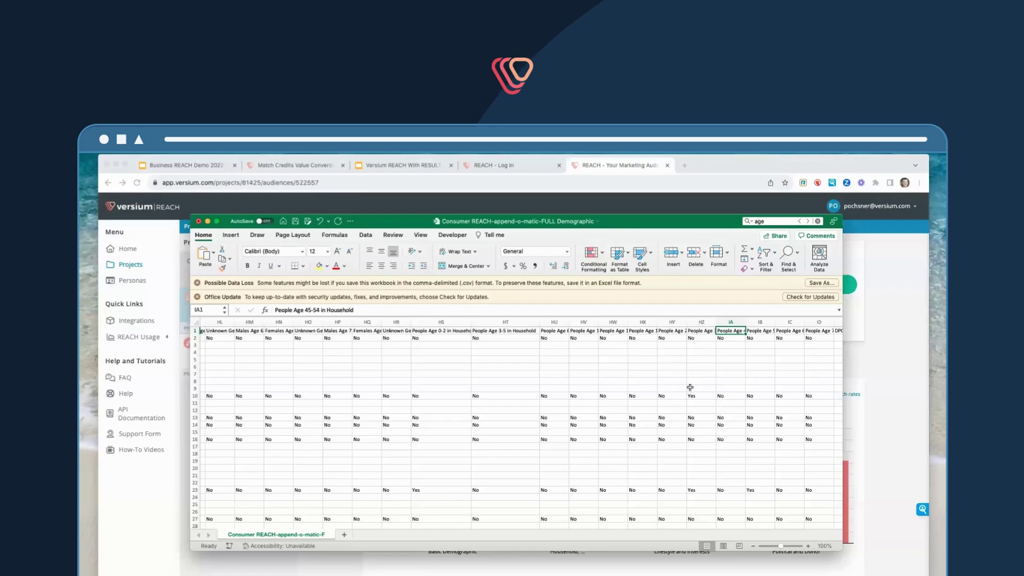
click(699, 331)
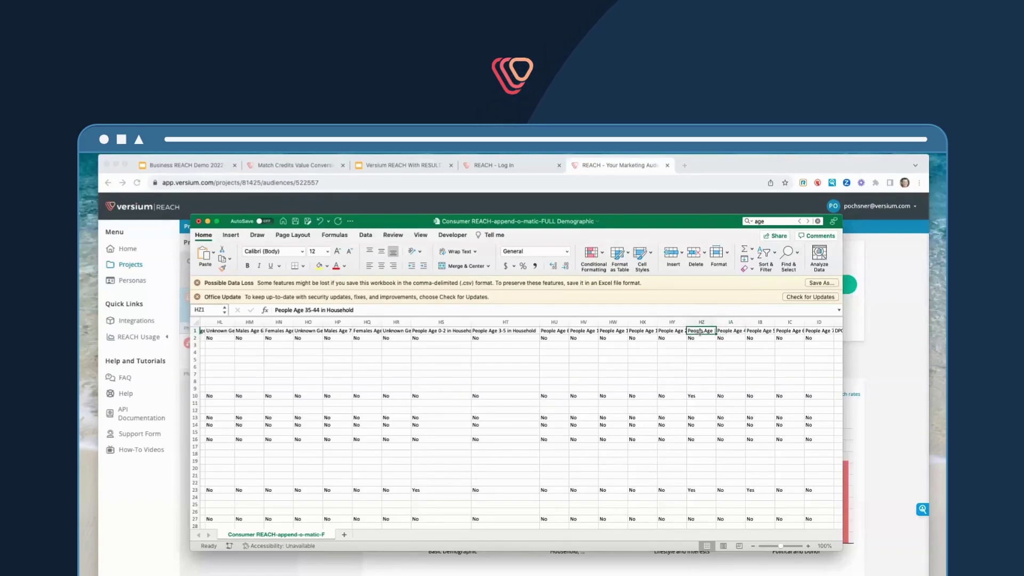
click(730, 332)
click(782, 331)
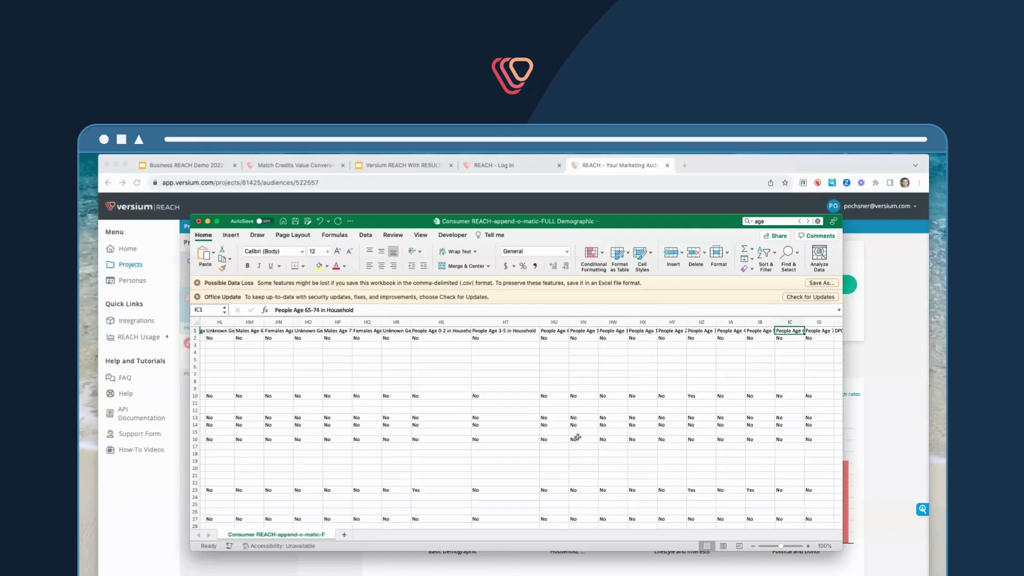
Step: Look through the lifestyle and interest columns after the household ages and select the Outdoor Sports Lover column
scroll(578, 437, right, 15)
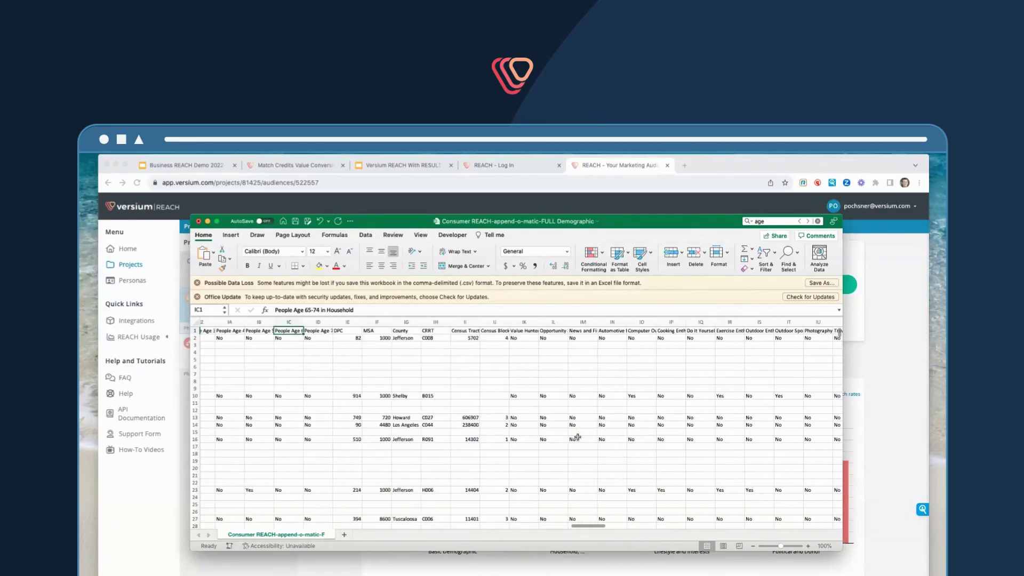
scroll(577, 437, right, 7)
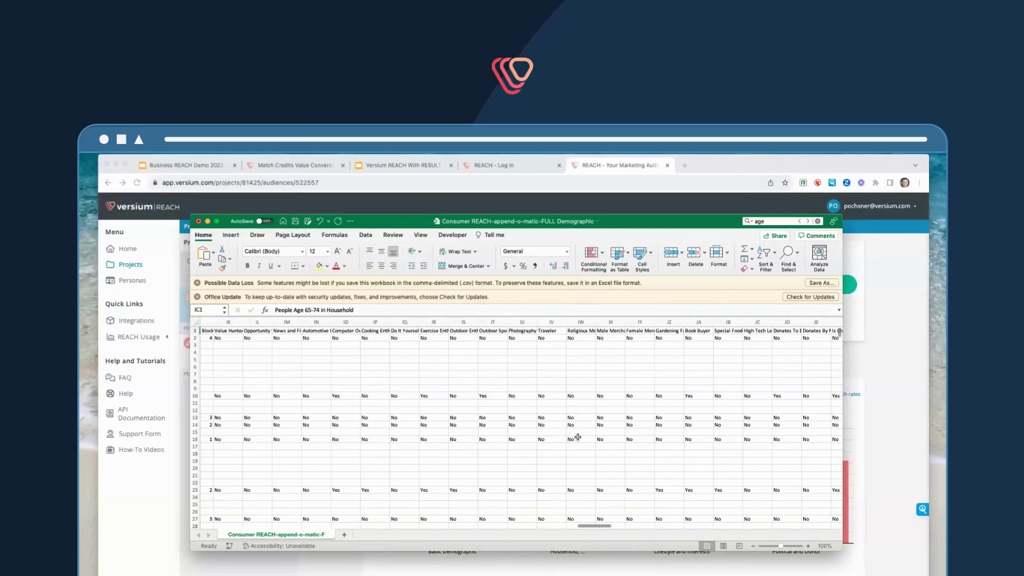
scroll(578, 437, right, 3)
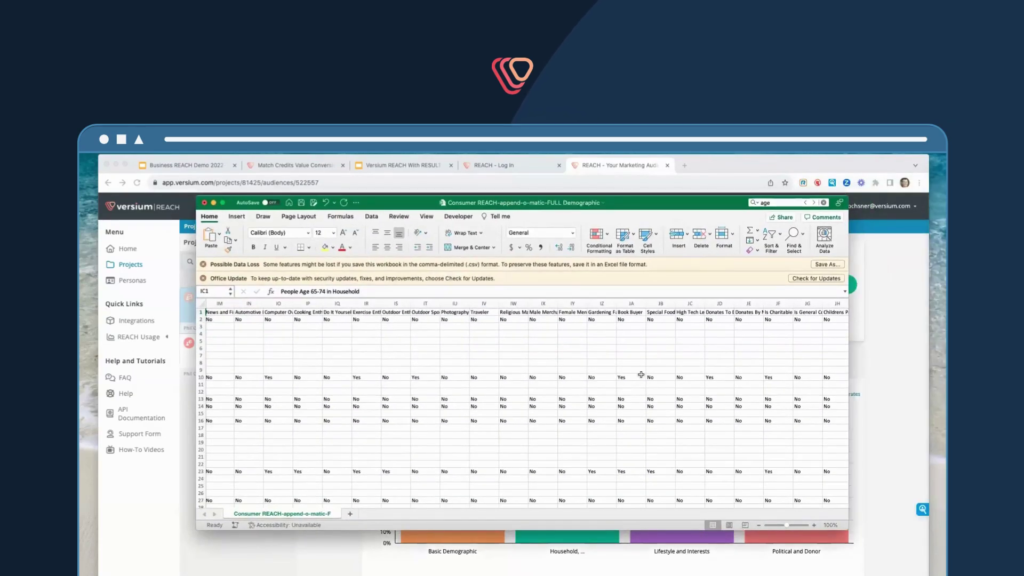
scroll(642, 373, right, 4)
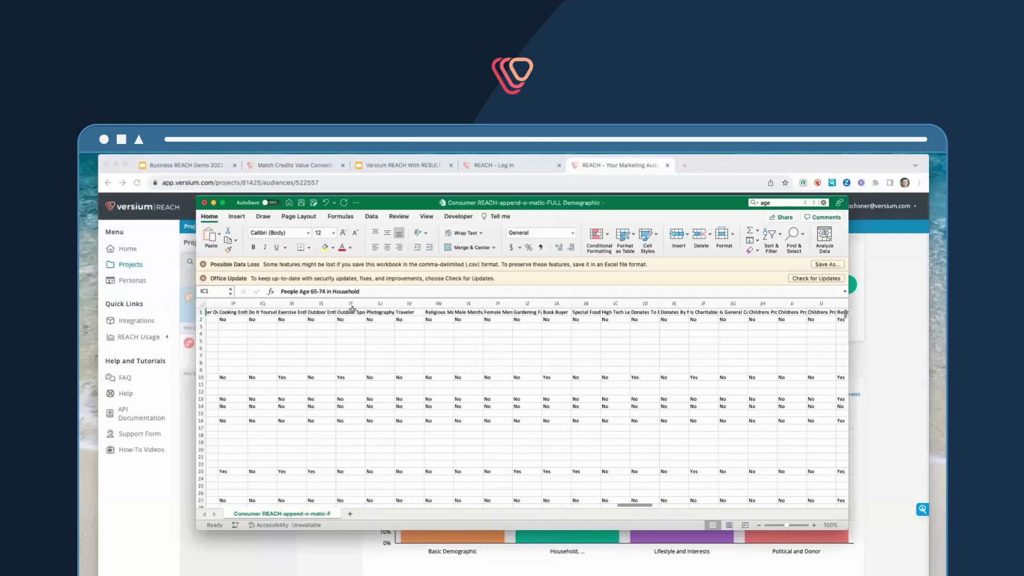
click(351, 304)
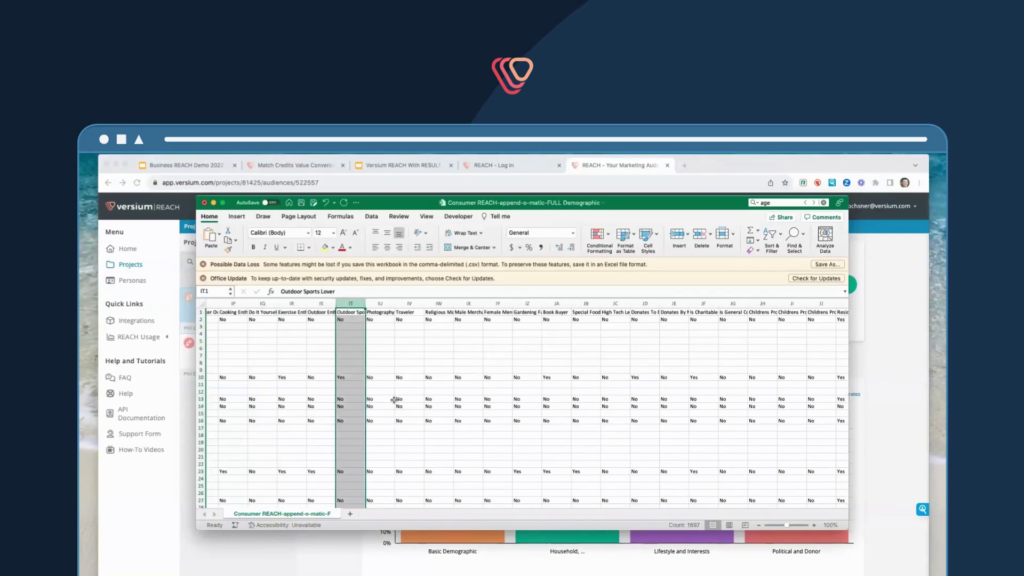
Step: Look through the household, interest and financial columns up to the mortgage attributes and select the Loan to Value header
scroll(627, 369, right, 6)
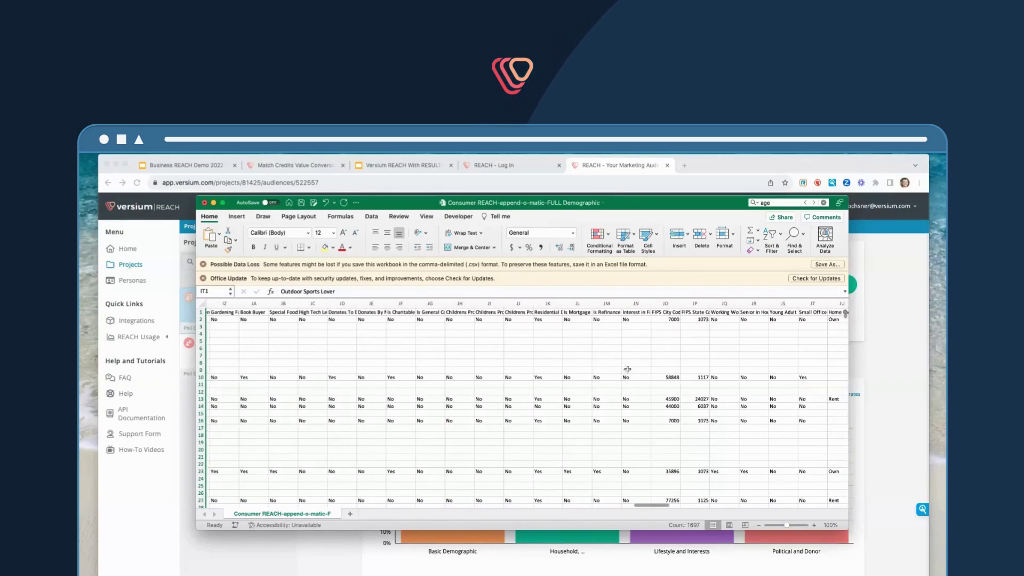
scroll(627, 369, right, 4)
scroll(628, 369, right, 5)
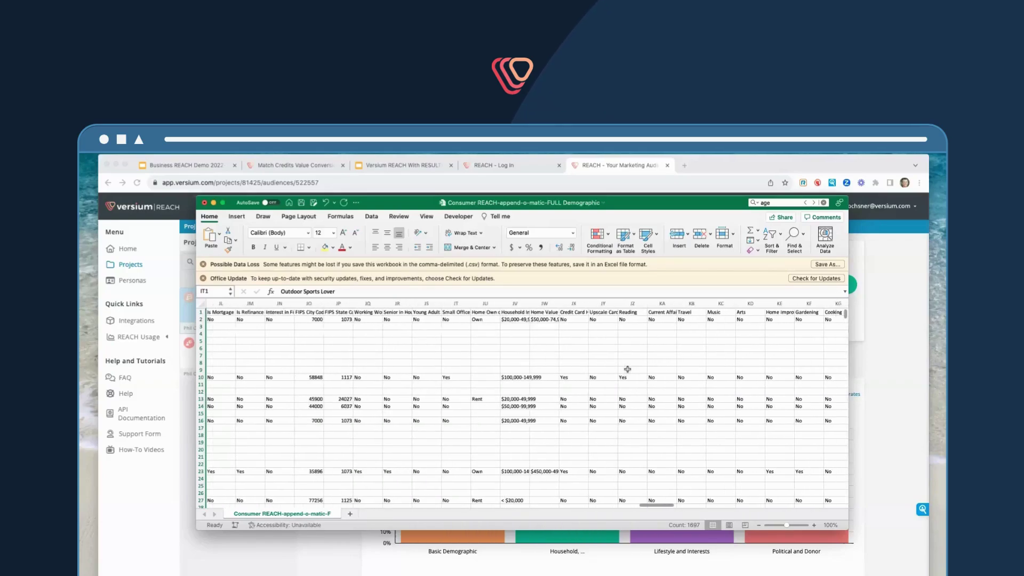
scroll(628, 369, right, 1)
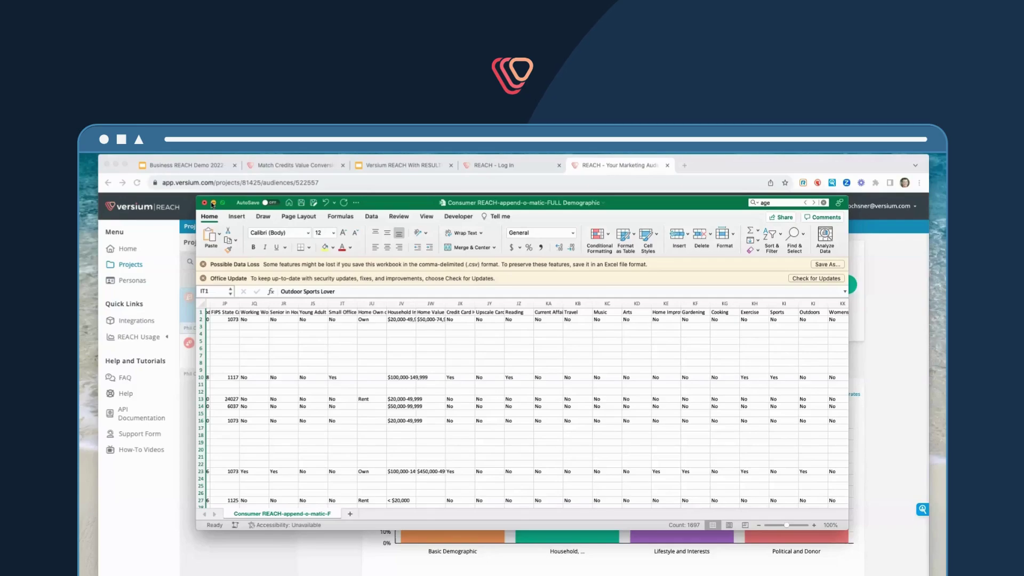
scroll(503, 411, right, 20)
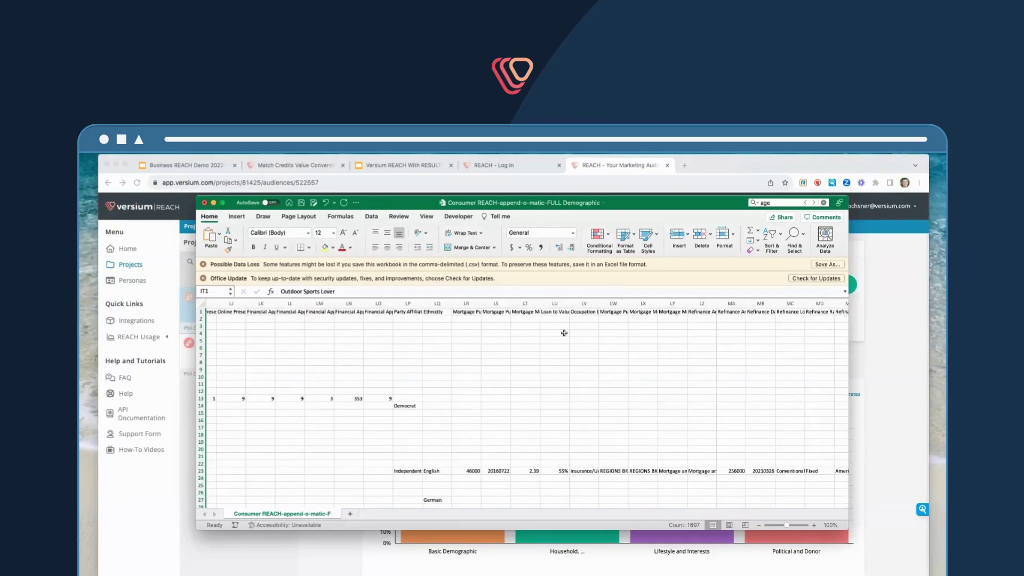
click(559, 312)
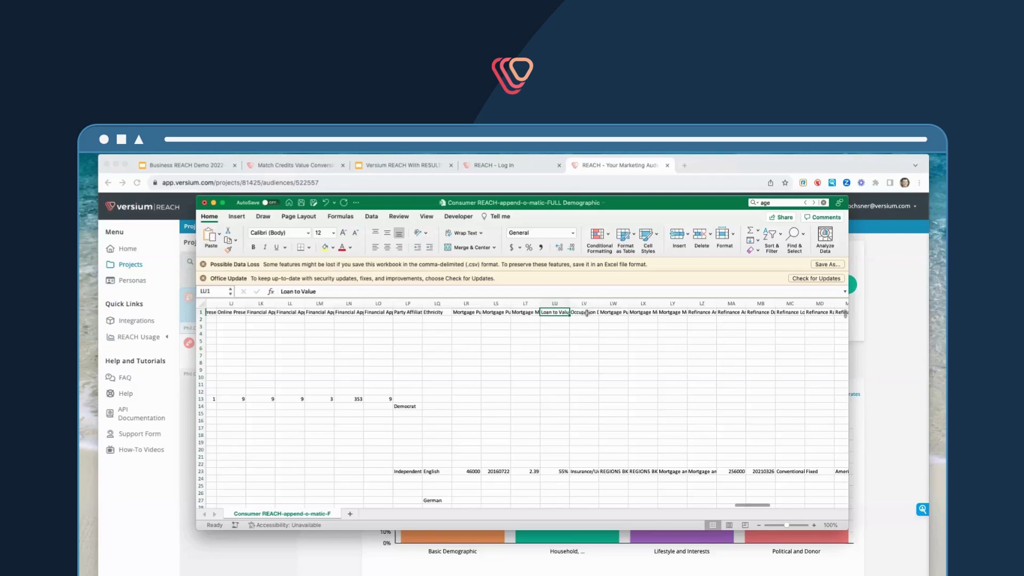
Step: Check the Mortgage Purchase Lender header and look through the remaining mortgage, refinance, auto and second-mortgage columns
click(587, 313)
click(614, 314)
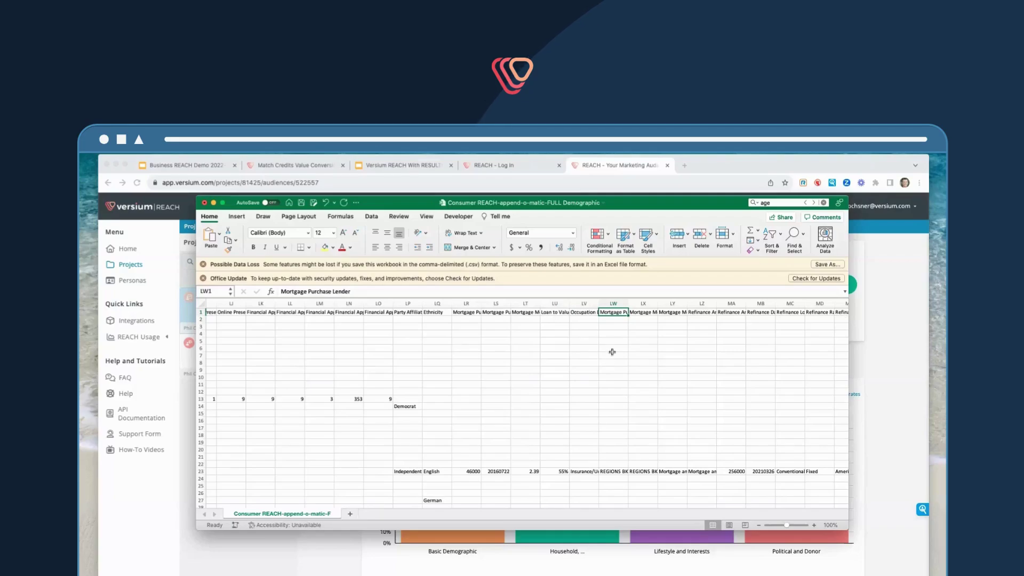
scroll(613, 352, right, 2)
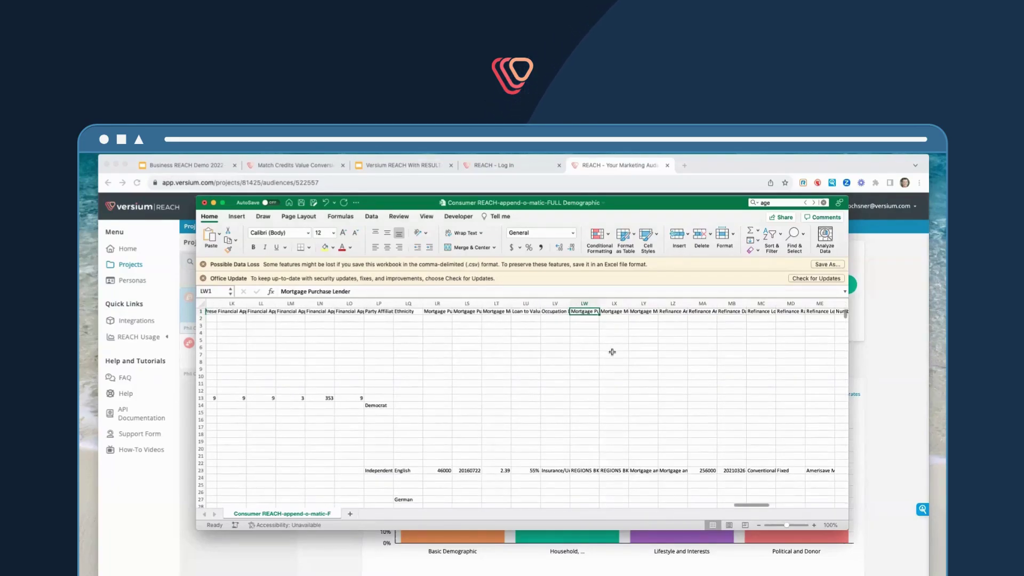
scroll(613, 352, right, 7)
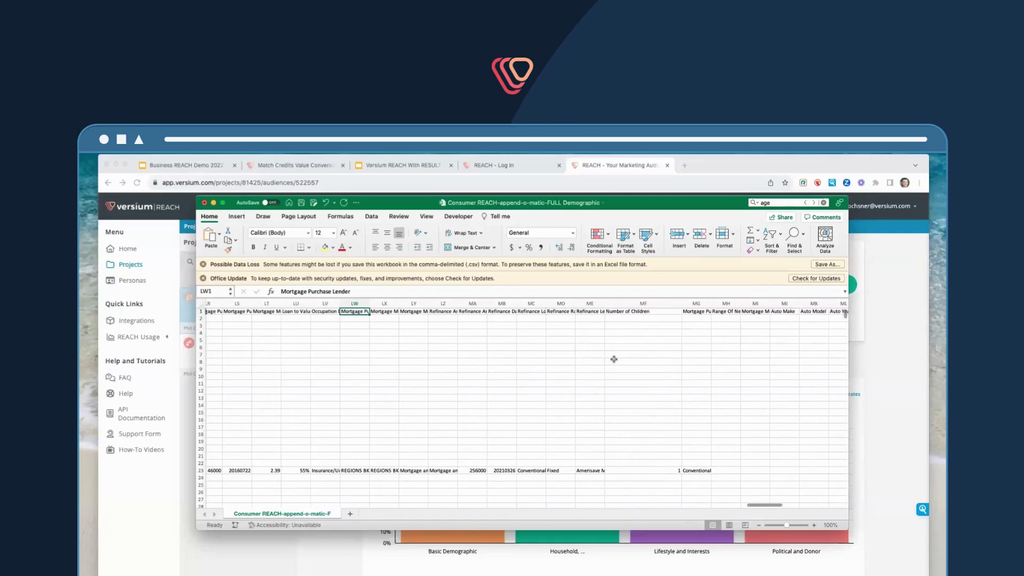
scroll(613, 358, right, 20)
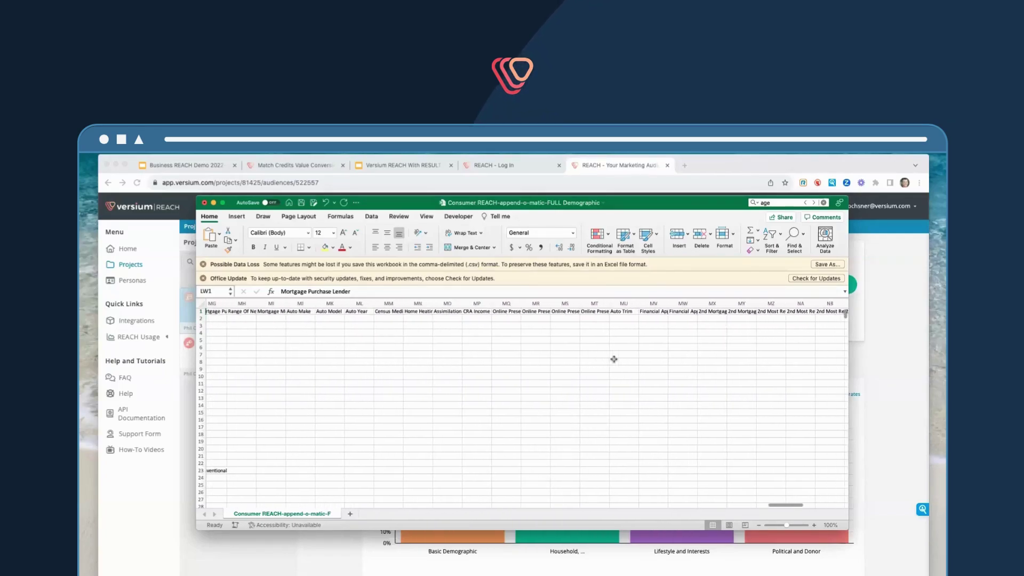
scroll(613, 358, right, 4)
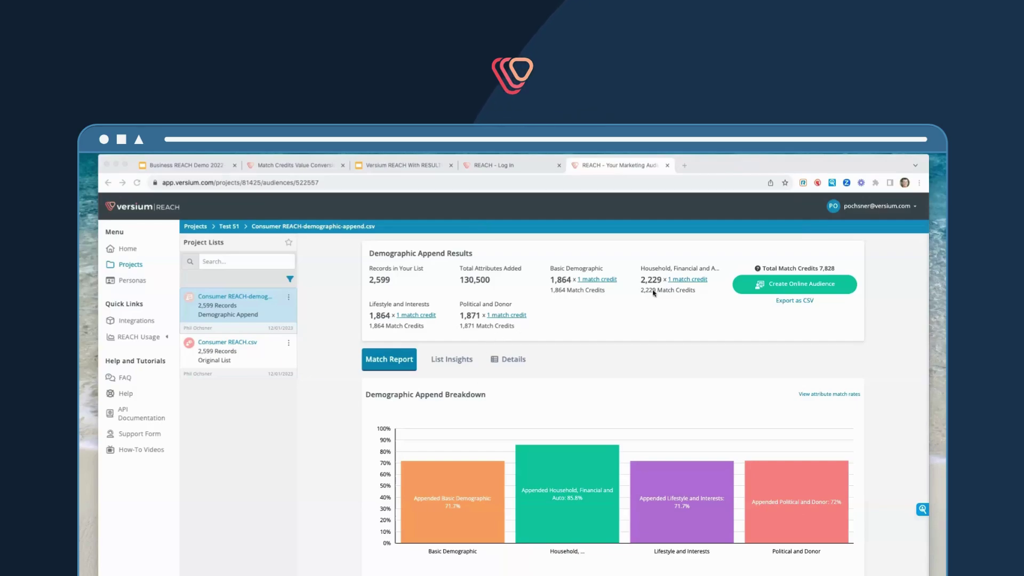
Step: Switch to the REACH Demographic Append results and review the four output categories from Basic Demographic to Political and Donor
drag(551, 272, 714, 266)
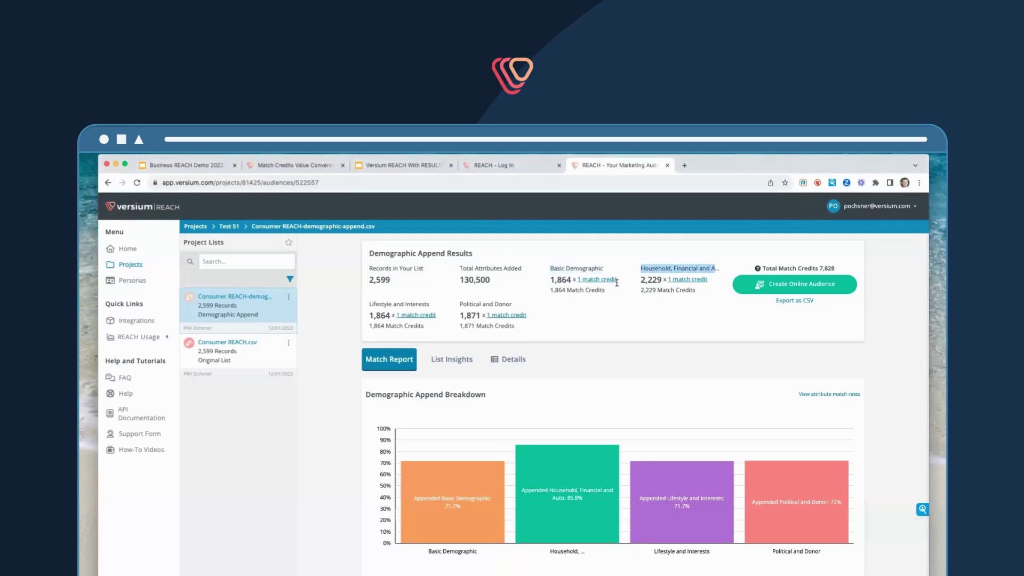
drag(369, 304, 512, 307)
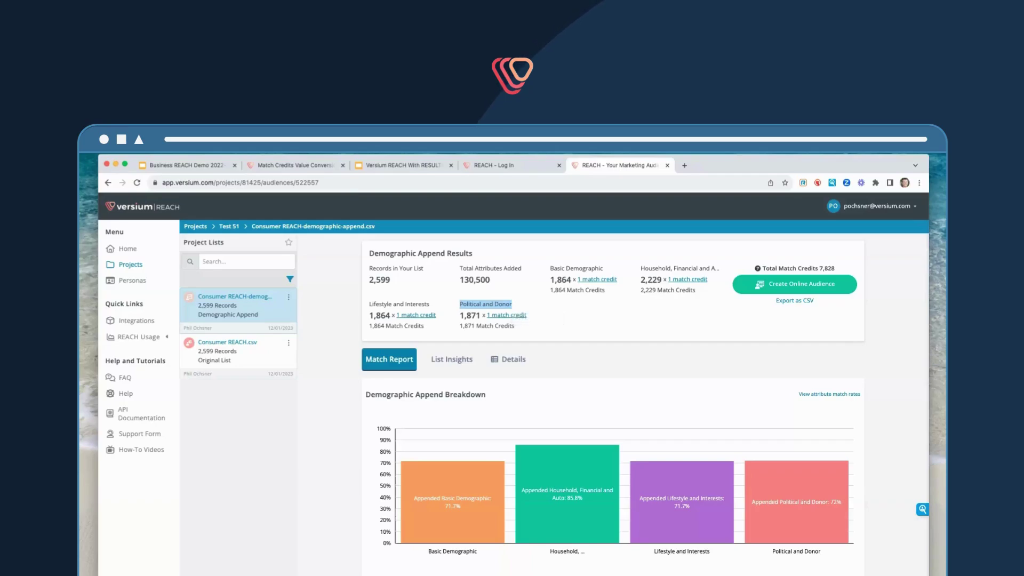
mouse_move(483, 511)
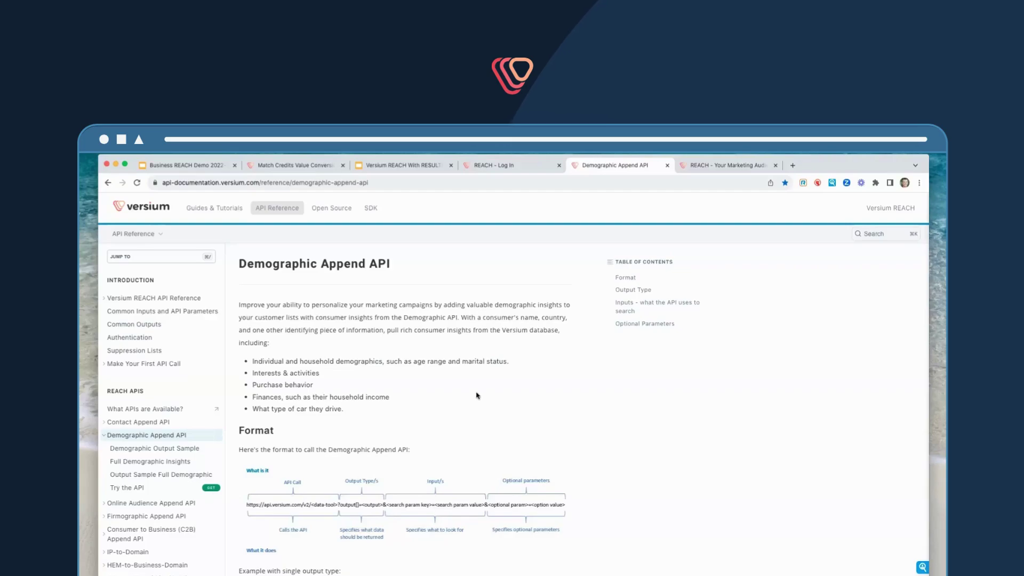
Step: Read the Demographic Append API documentation's Output Type table, highlighting the output types from demographic to full_demographic
scroll(476, 395, down, 1)
scroll(476, 395, down, 6)
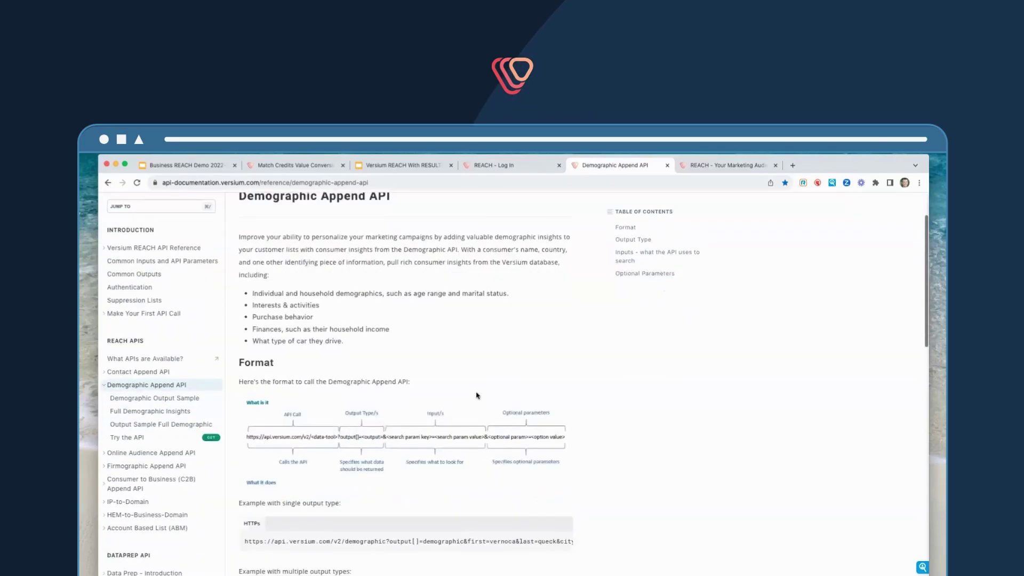
scroll(477, 396, down, 3)
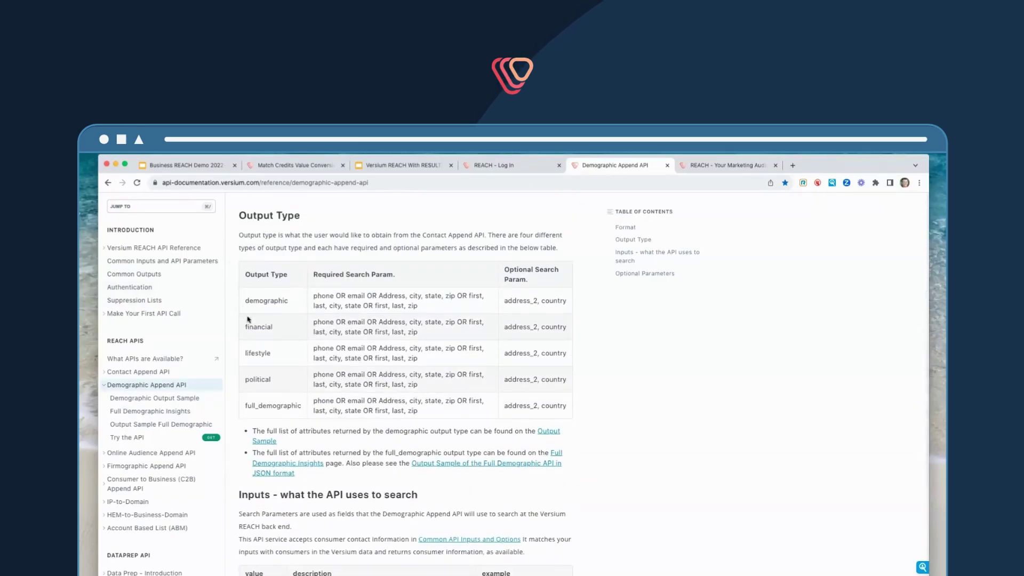
drag(244, 299, 291, 304)
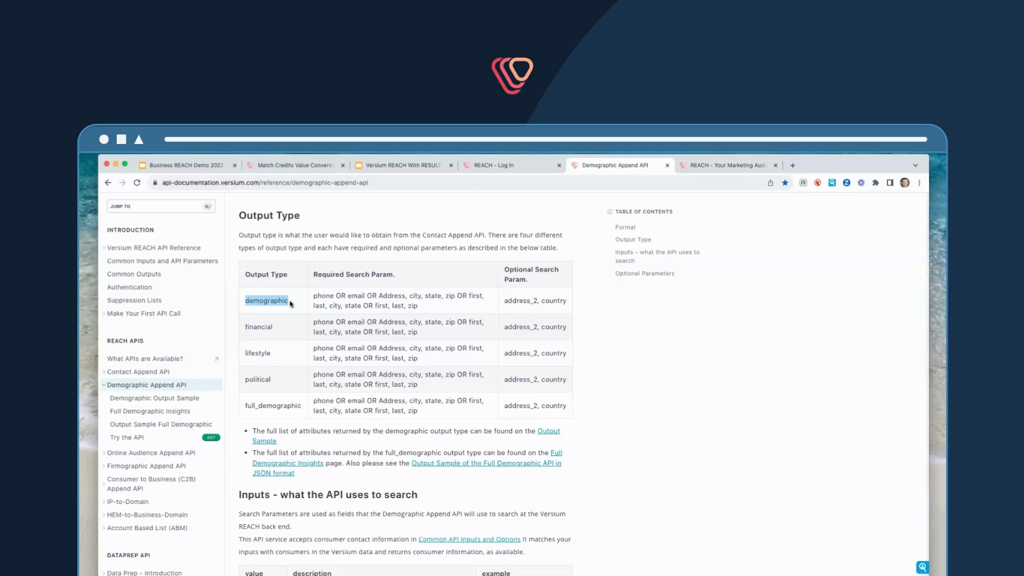
drag(245, 329, 299, 407)
Step: Review the search inputs and optional parameters of the Demographic Append API, then return to its call format overview
scroll(347, 390, down, 4)
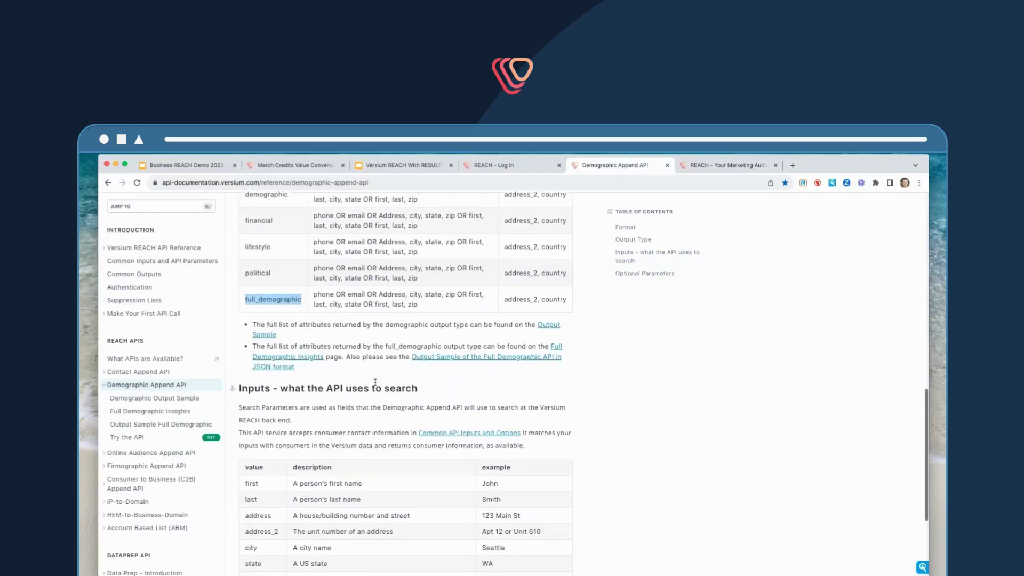
scroll(371, 386, down, 4)
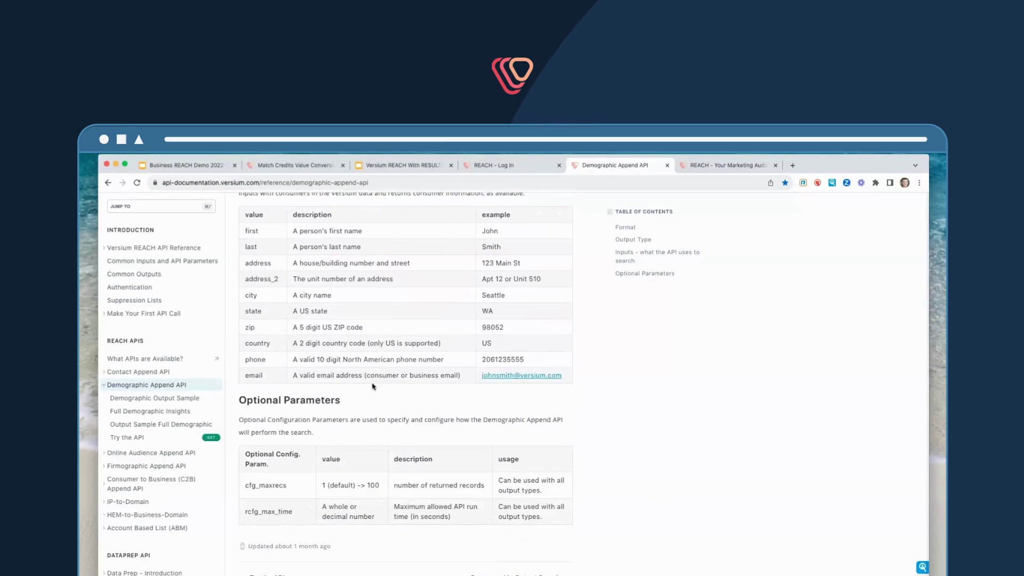
scroll(372, 387, up, 9)
scroll(372, 386, up, 7)
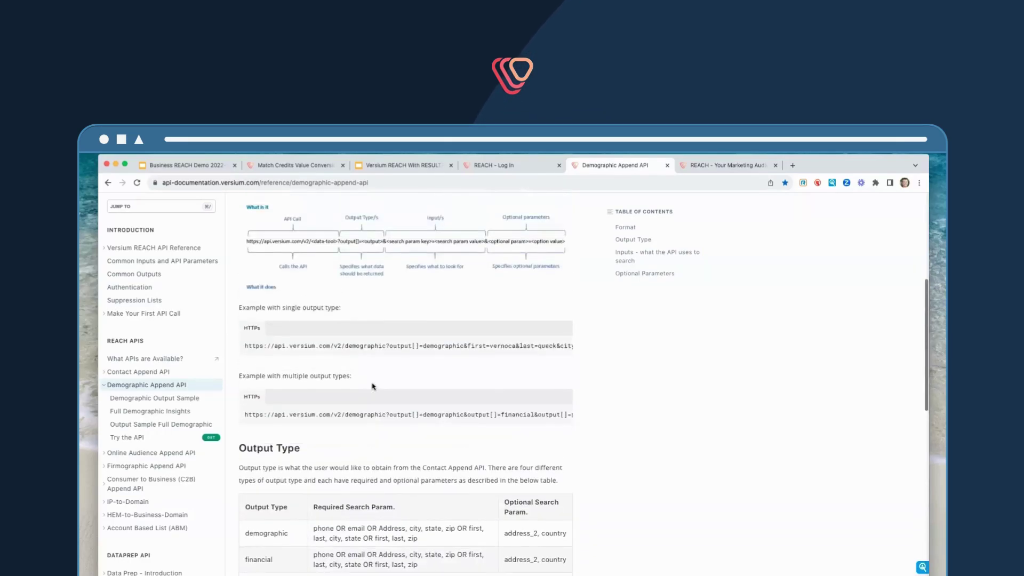
scroll(372, 386, up, 1)
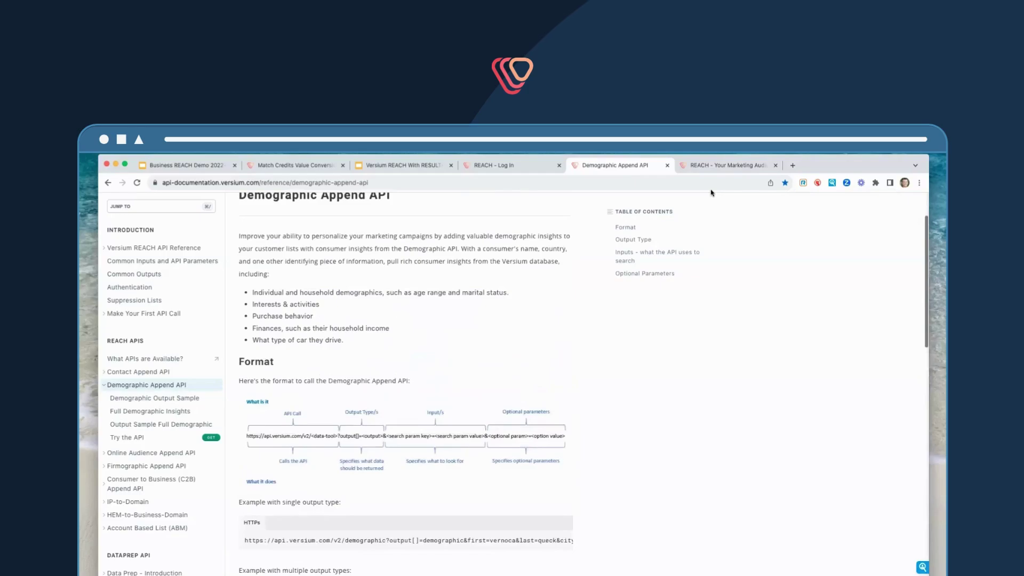
Step: Locate the API Documentation link in Versium REACH and return to the introduction of the Demographic Append API page
click(718, 167)
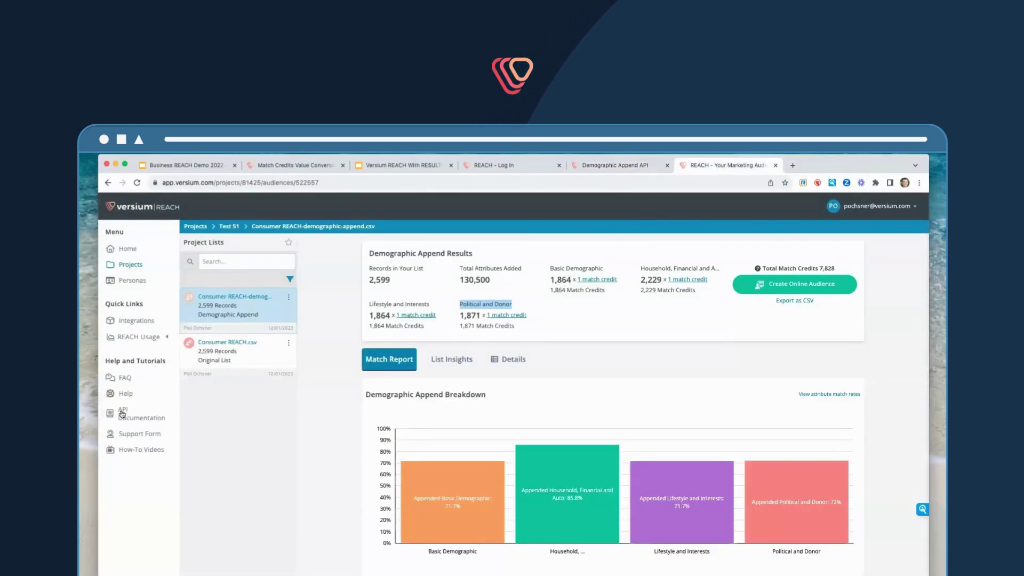
click(613, 165)
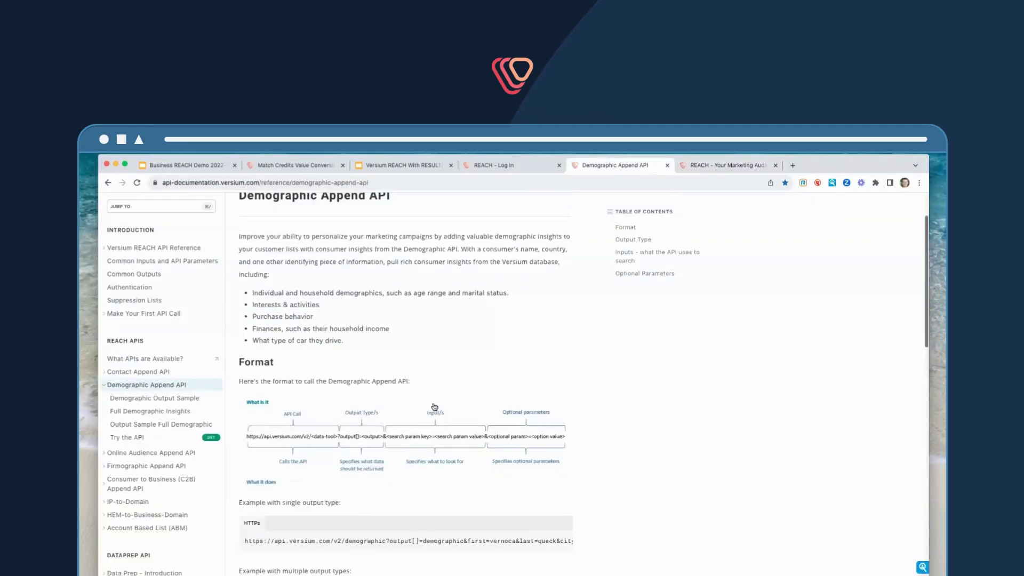
scroll(436, 405, up, 2)
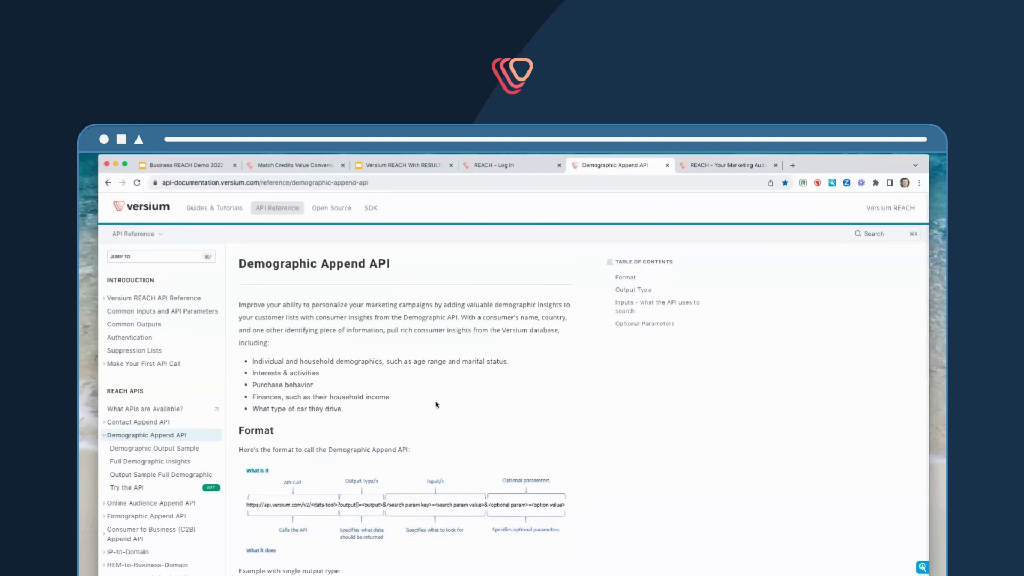